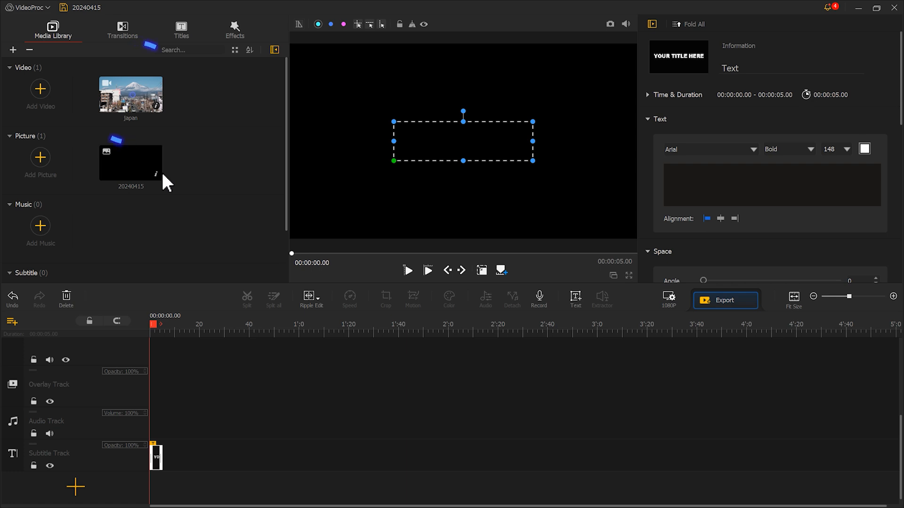
Delete the title clip from the subtitle track, and place the japan video at the start of the muted video track
drag(162, 175, 256, 335)
click(71, 299)
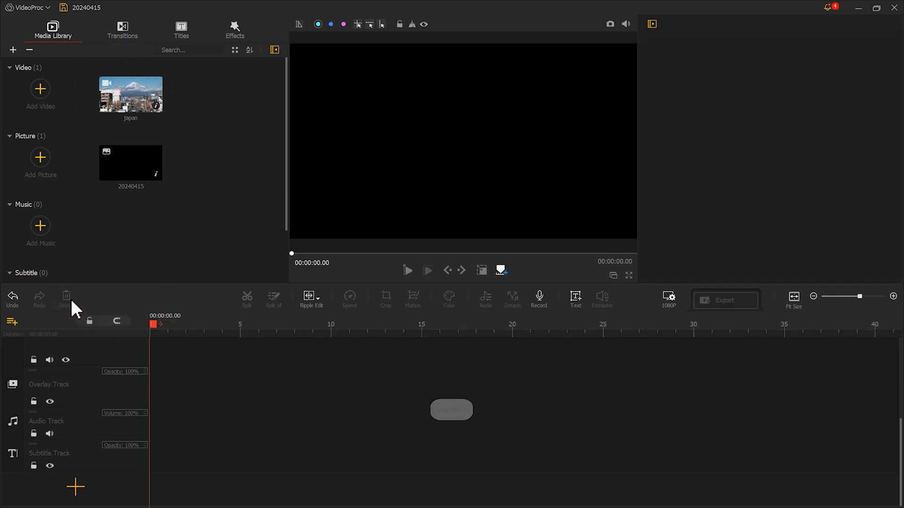
drag(121, 111, 171, 351)
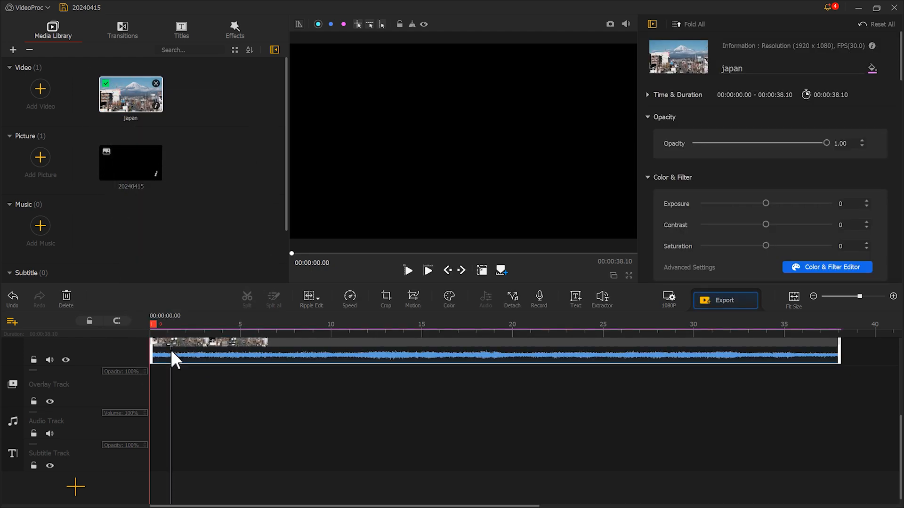
click(49, 394)
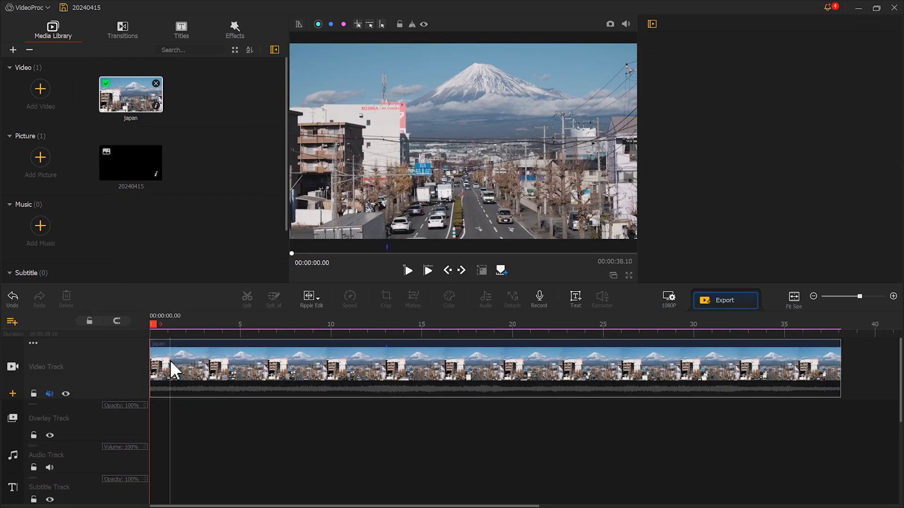
Crop the japan clip on the video track to a width of 640, leaving the centre third of the picture
click(342, 369)
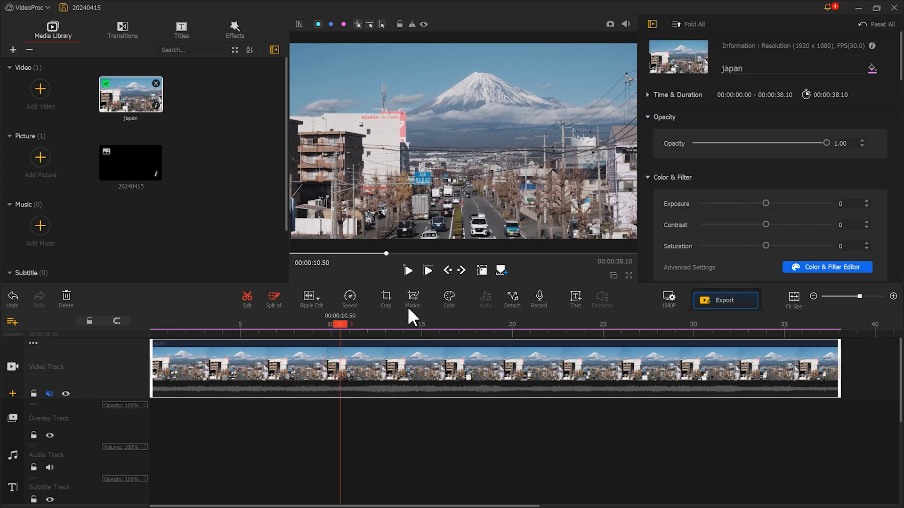
click(390, 298)
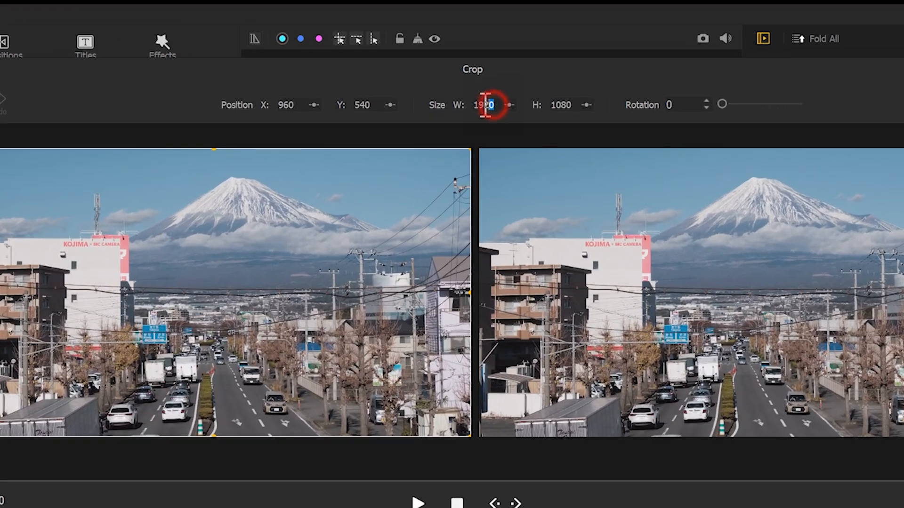
double_click(463, 77)
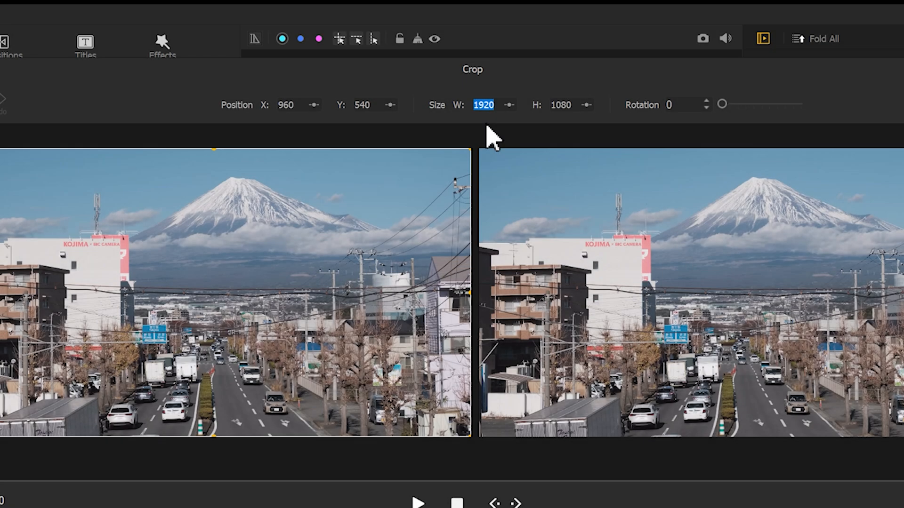
text(640)
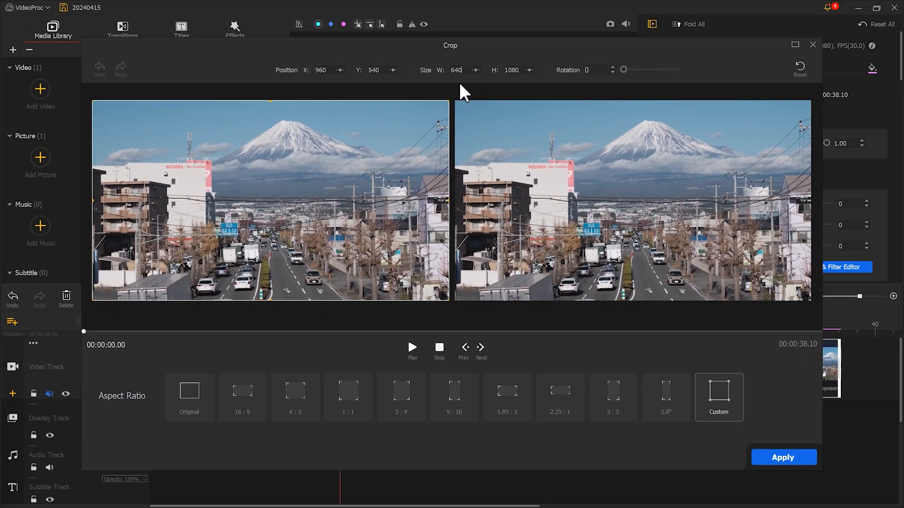
click(787, 463)
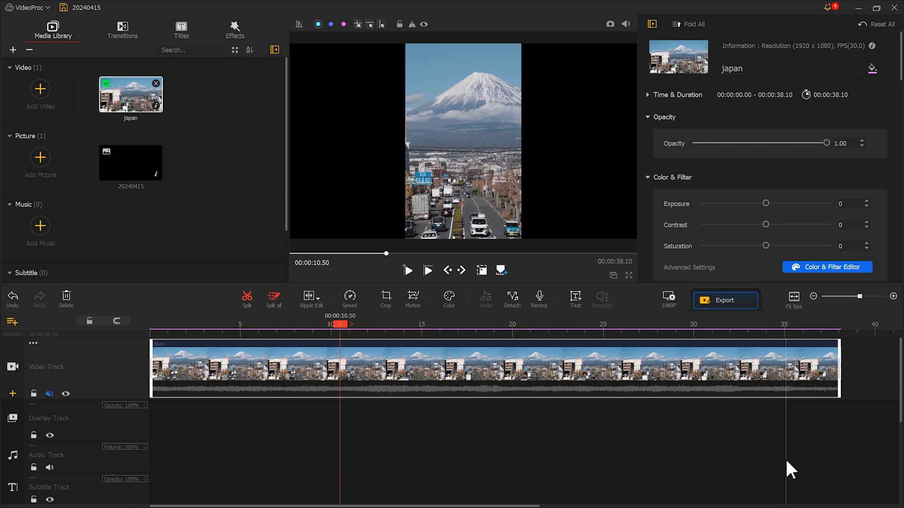
Add two new overlay tracks to the timeline
click(15, 321)
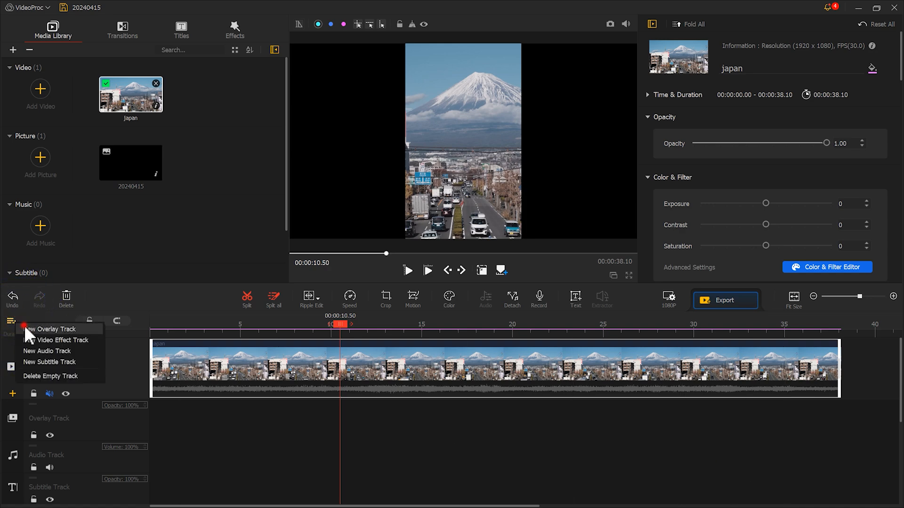
click(24, 325)
click(11, 319)
click(18, 323)
scroll(38, 365, up, 3)
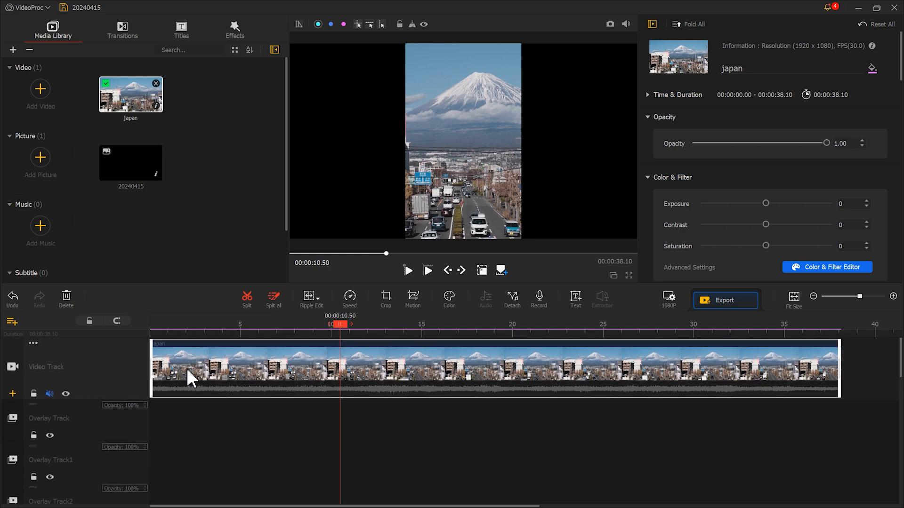
Copy the cropped japan clip and paste it twice on the video track
right_click(333, 363)
click(351, 469)
right_click(338, 389)
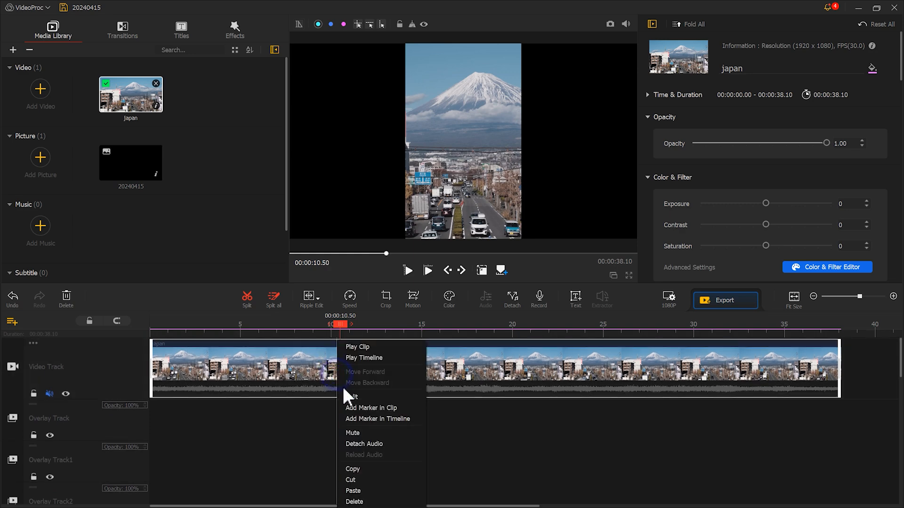
click(366, 491)
right_click(363, 390)
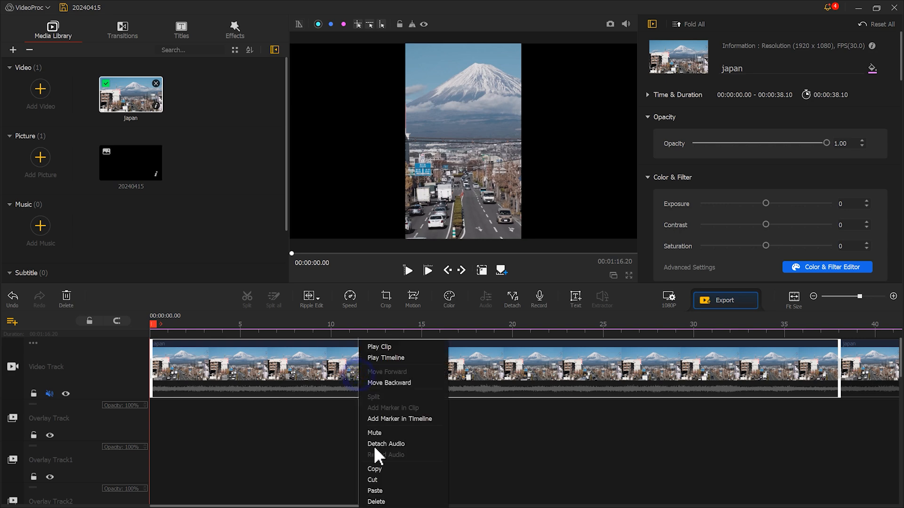
click(377, 489)
Move the two pasted copies to the start of Overlay Track and Overlay Track1, aligned with the original clip
drag(493, 325, 422, 325)
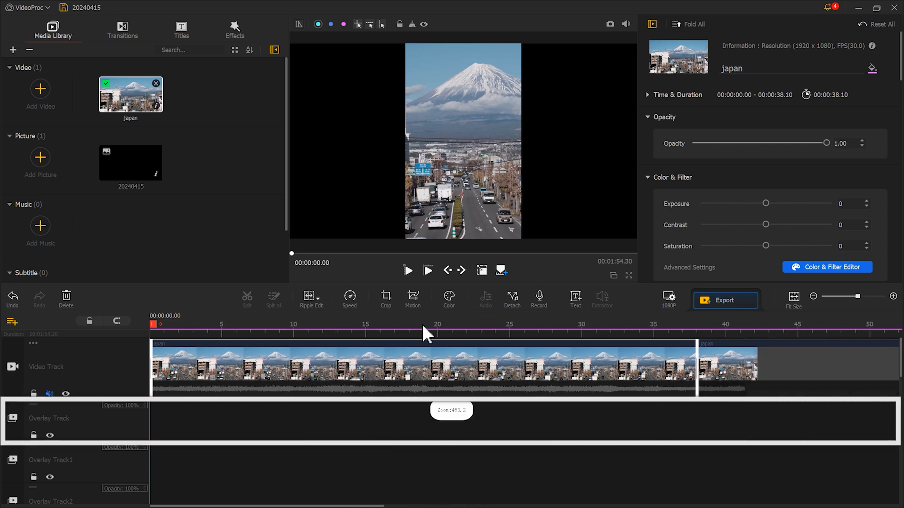
drag(747, 377, 198, 444)
drag(732, 377, 181, 460)
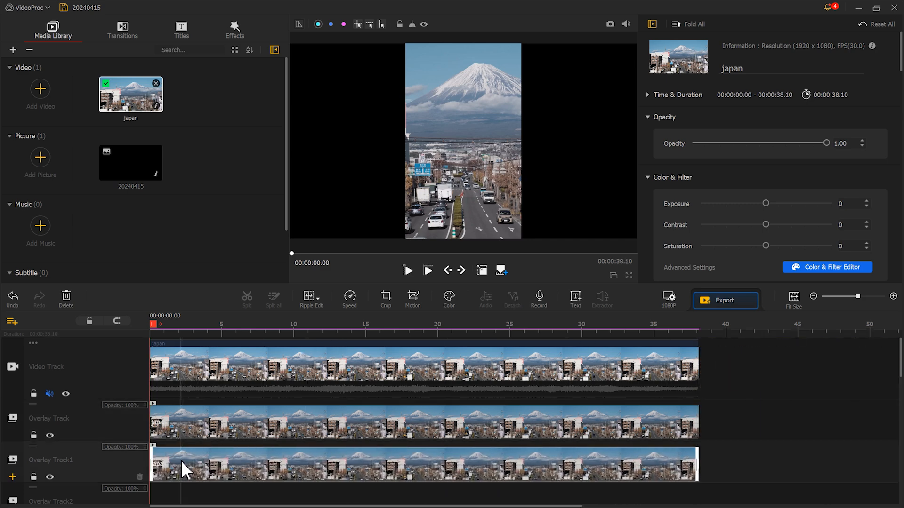
Shift the crop of the Overlay Track1 clip to X 1600 and place the clip in the right third of the frame
click(390, 300)
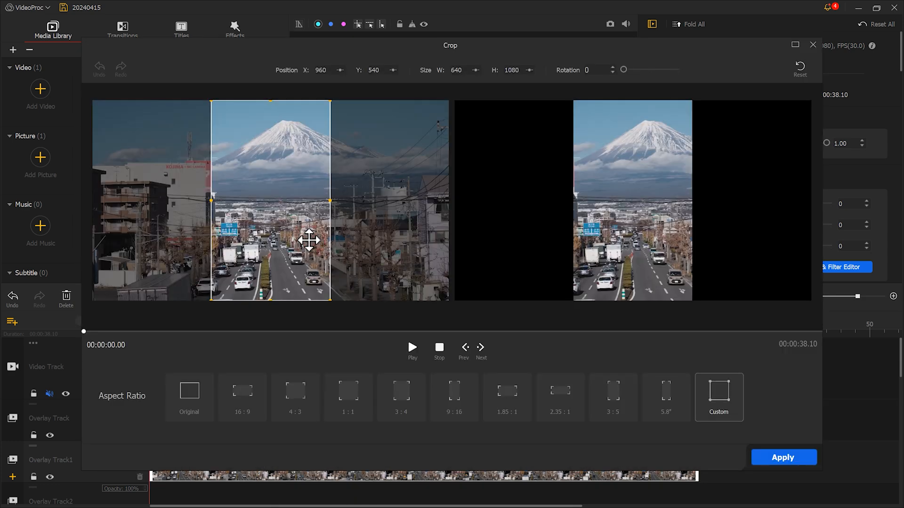
drag(309, 241, 497, 243)
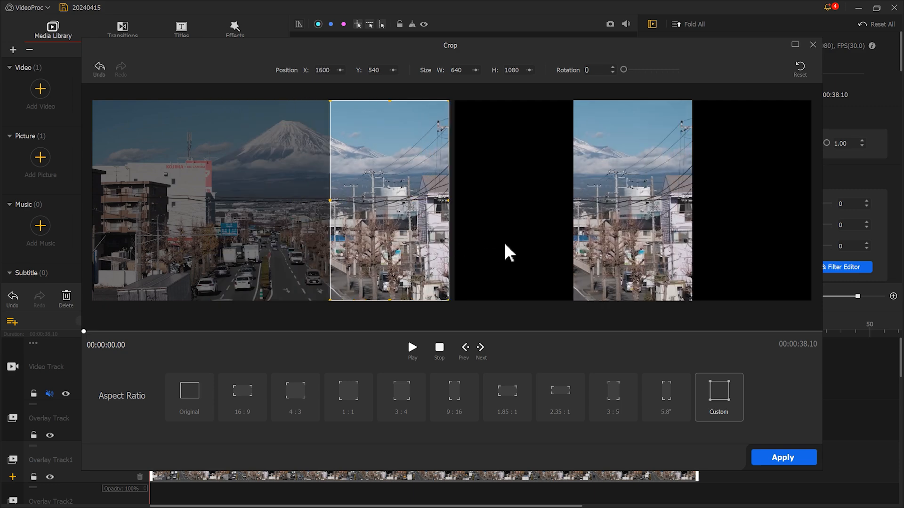
click(800, 459)
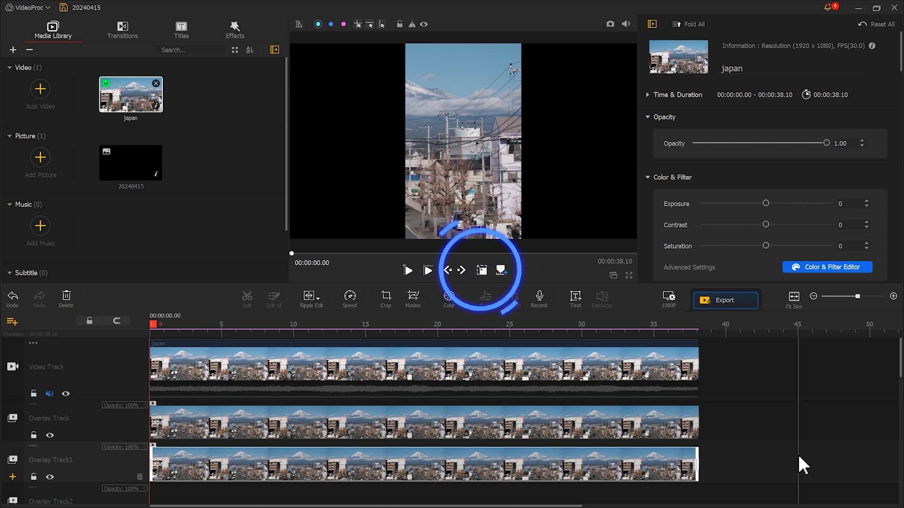
drag(476, 238, 594, 218)
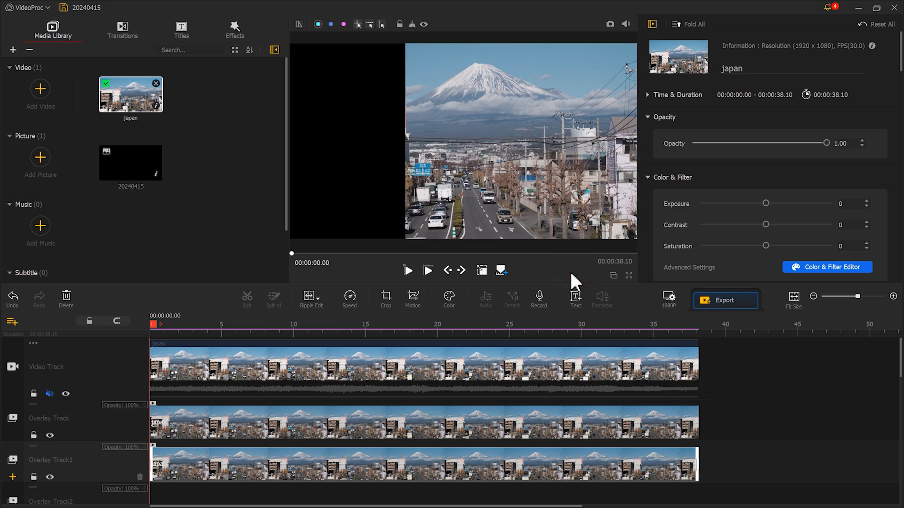
Hide both filled overlay tracks and shift the crop of the video track's japan clip to X 320
click(51, 477)
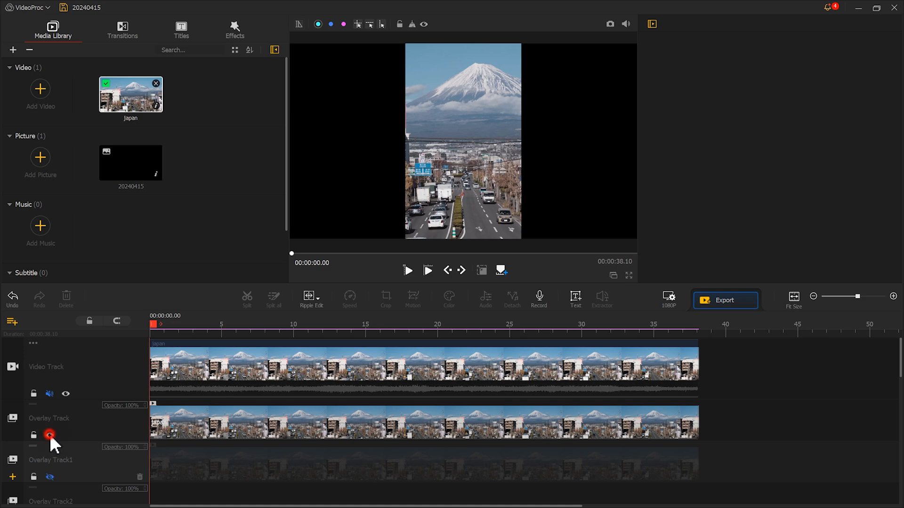
click(50, 434)
click(266, 363)
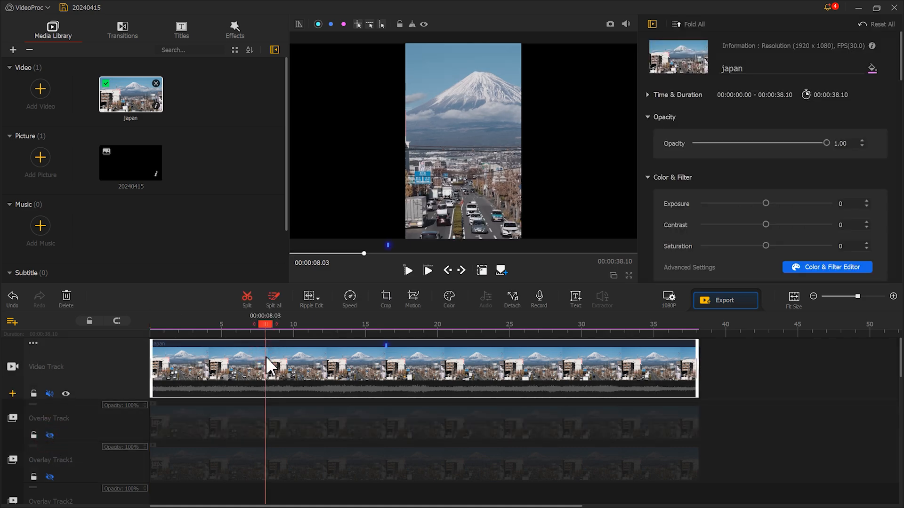
click(385, 295)
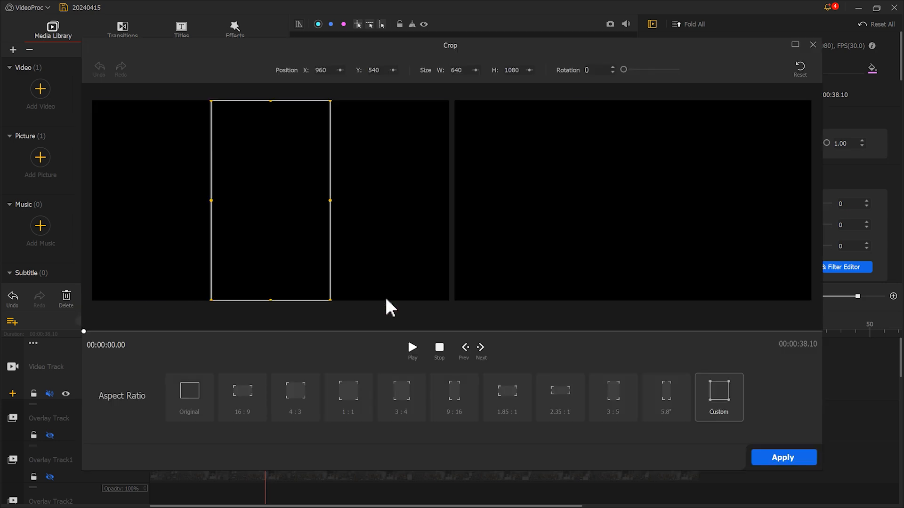
drag(277, 262, 135, 260)
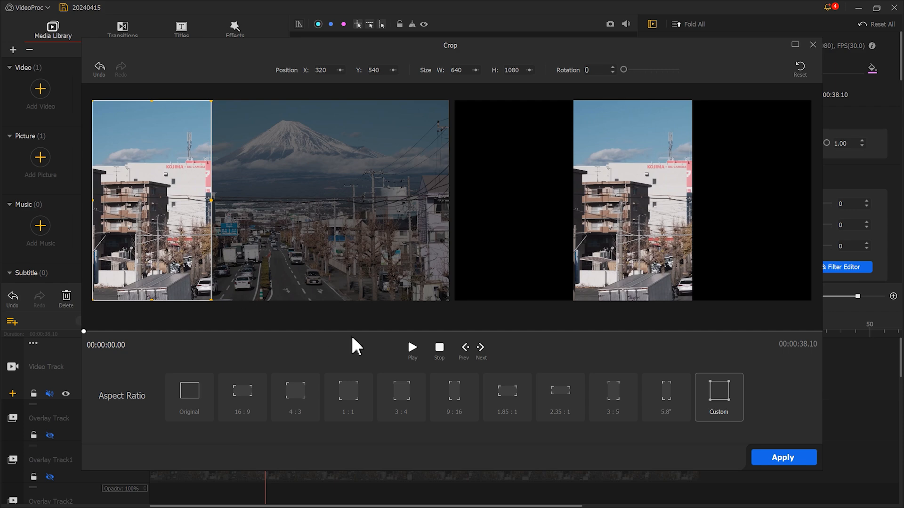
click(782, 463)
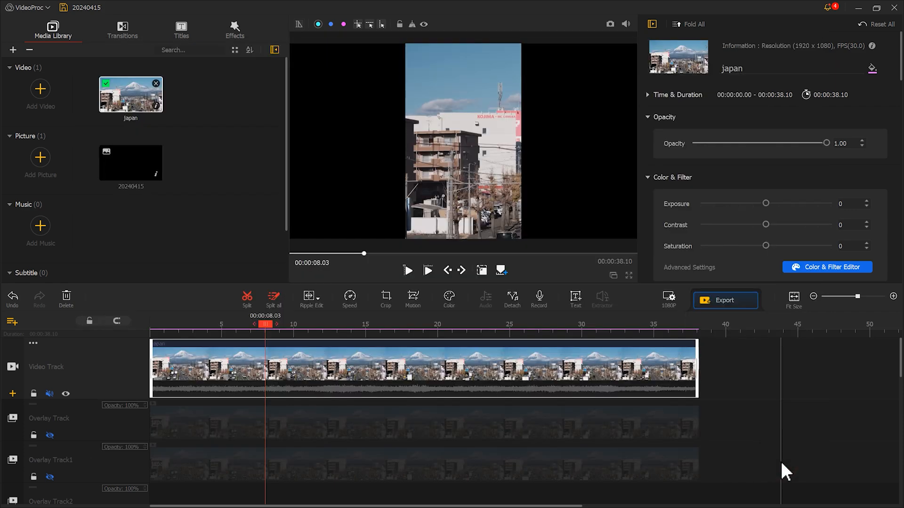
Place the video track's cropped clip in the left third of the frame and show both overlay tracks again
click(482, 277)
drag(476, 217, 361, 210)
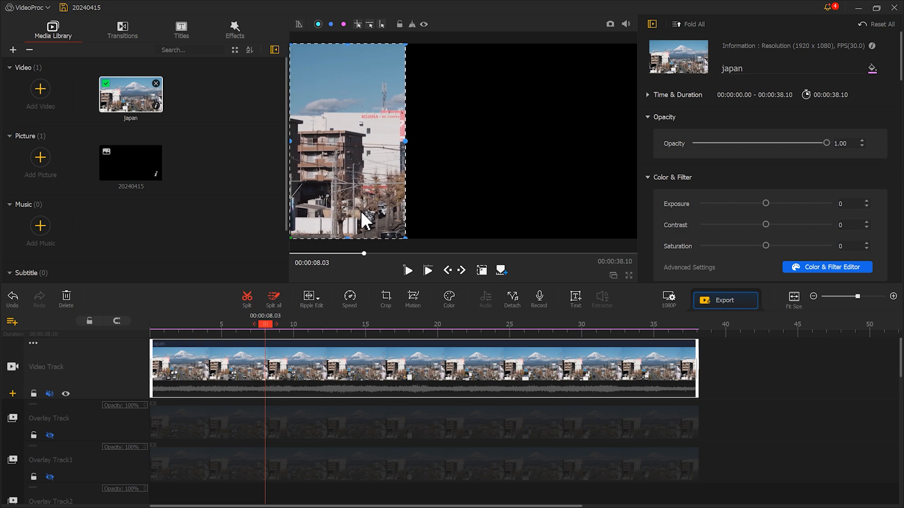
click(372, 270)
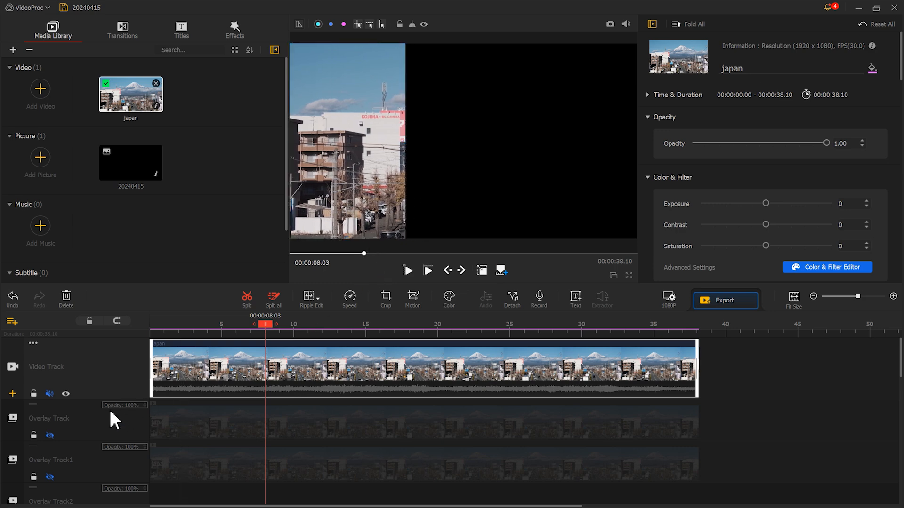
click(50, 435)
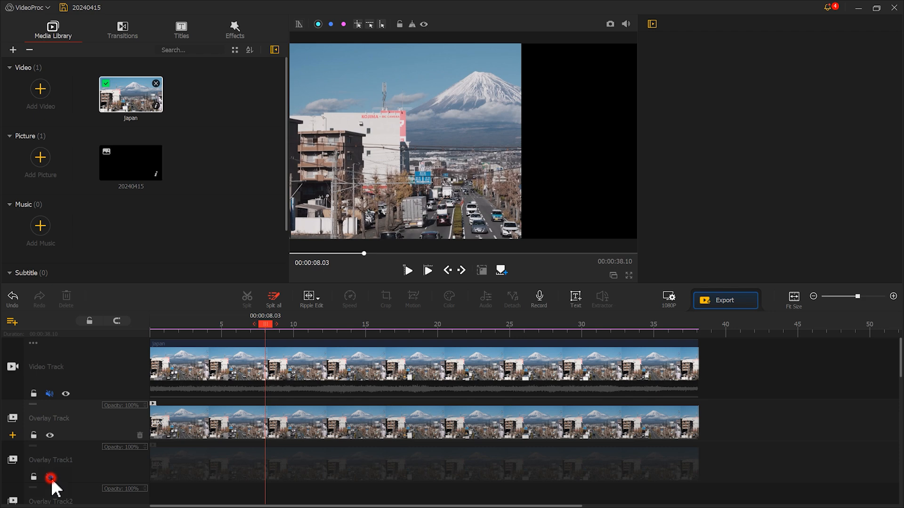
click(50, 478)
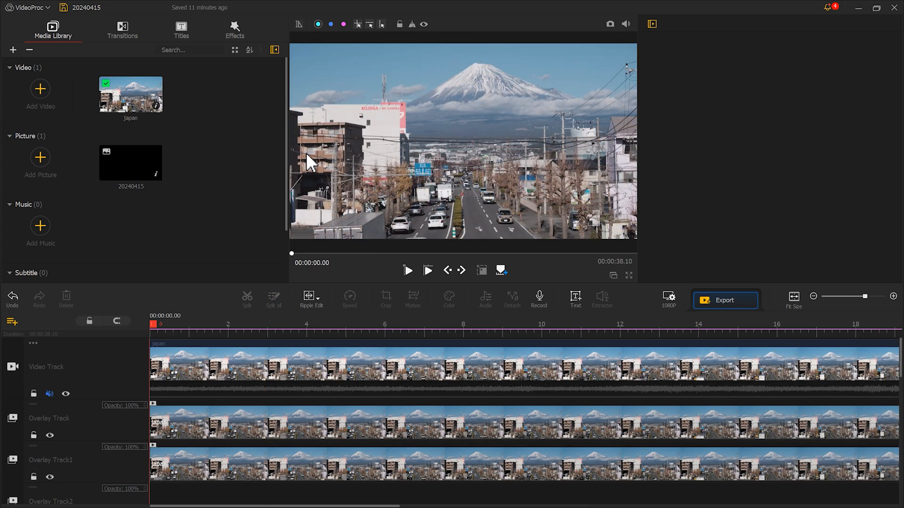
Import the music file, place it at the start of the audio track, and preview the beginning of the timeline
drag(307, 154, 208, 162)
drag(120, 238, 155, 485)
click(408, 270)
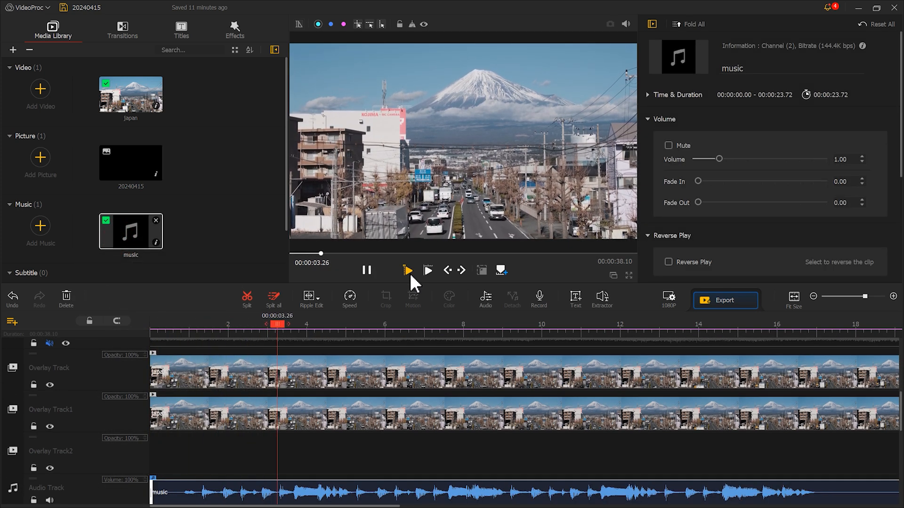
click(369, 269)
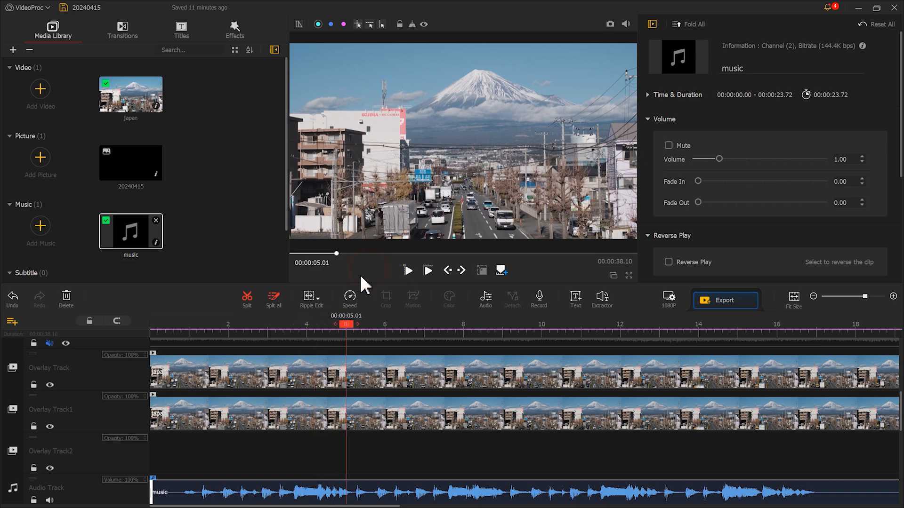
Add four timeline markers on the first beats of the music, starting at 0.86 s
scroll(228, 426, up, 1)
right_click(201, 492)
click(244, 414)
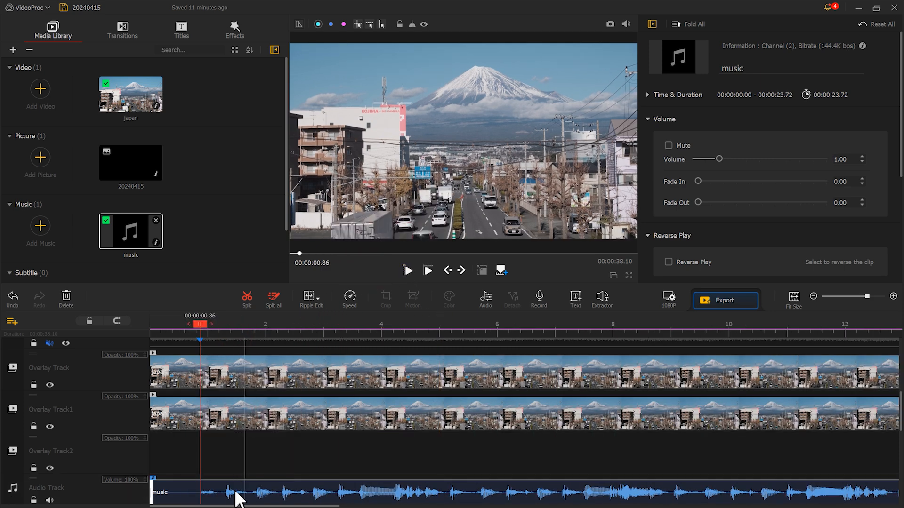
right_click(227, 491)
drag(228, 324, 256, 324)
right_click(257, 491)
click(318, 415)
right_click(312, 491)
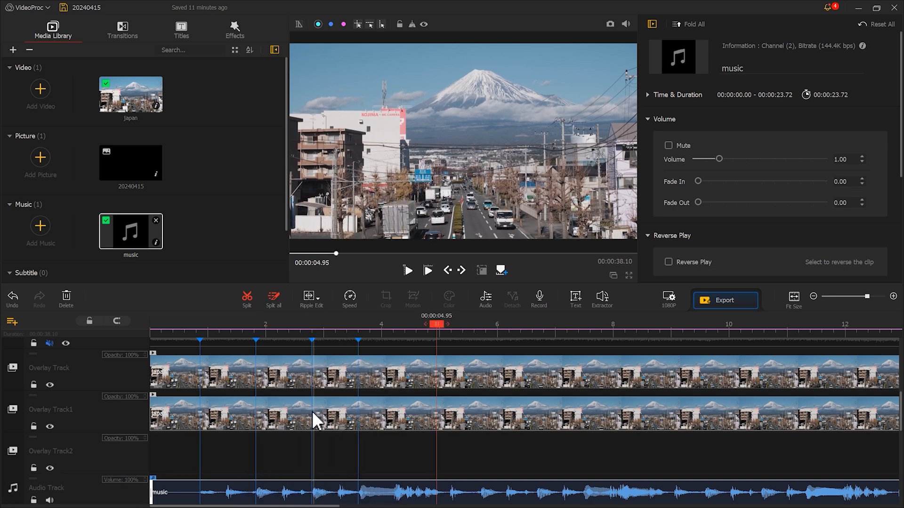
Insert the black 20240415 picture before the japan clip on the video track and trim it to 1.83 s at the second marker
scroll(315, 419, up, 1)
drag(136, 165, 157, 376)
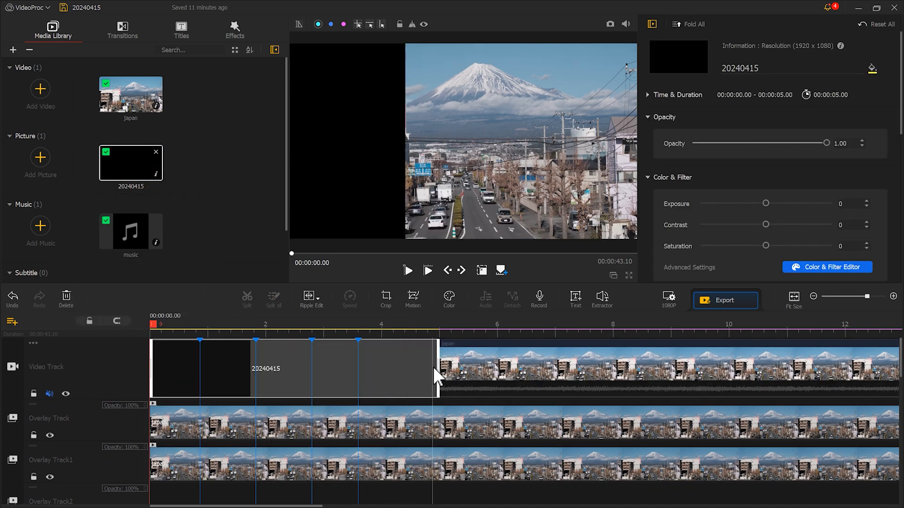
drag(438, 369, 254, 375)
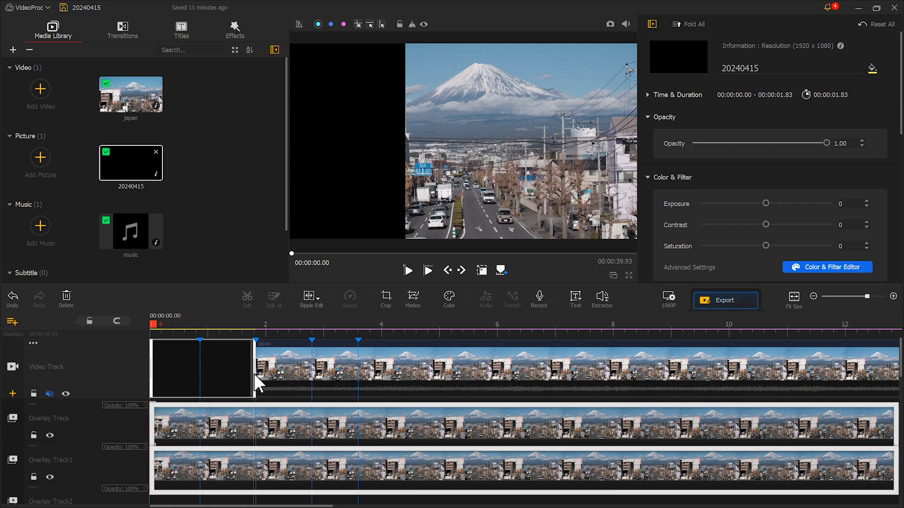
Move the clips on Overlay Track and Overlay Track1 to start at the second marker, at 1.83 s
drag(217, 439, 326, 433)
drag(230, 466, 339, 469)
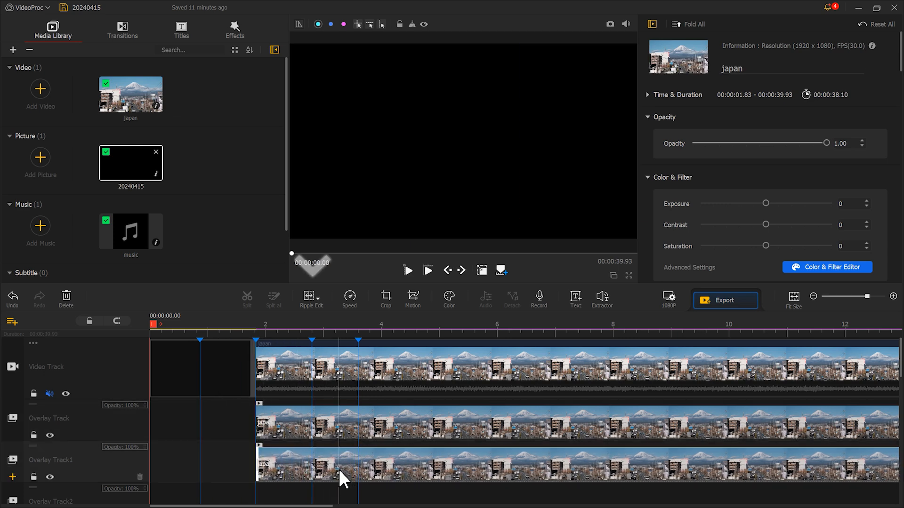
Split the Overlay Track clip at the third marker, 2.80 s, and delete the part before it
click(313, 428)
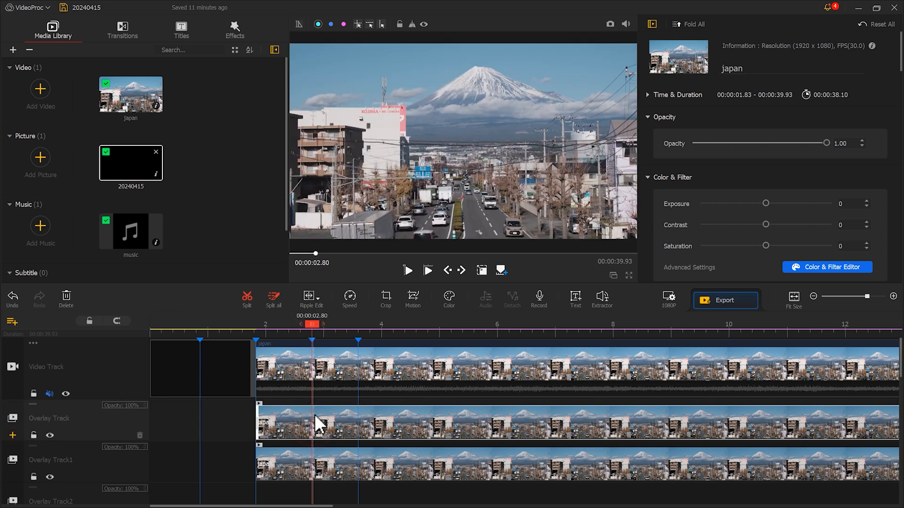
click(246, 297)
click(262, 417)
click(66, 296)
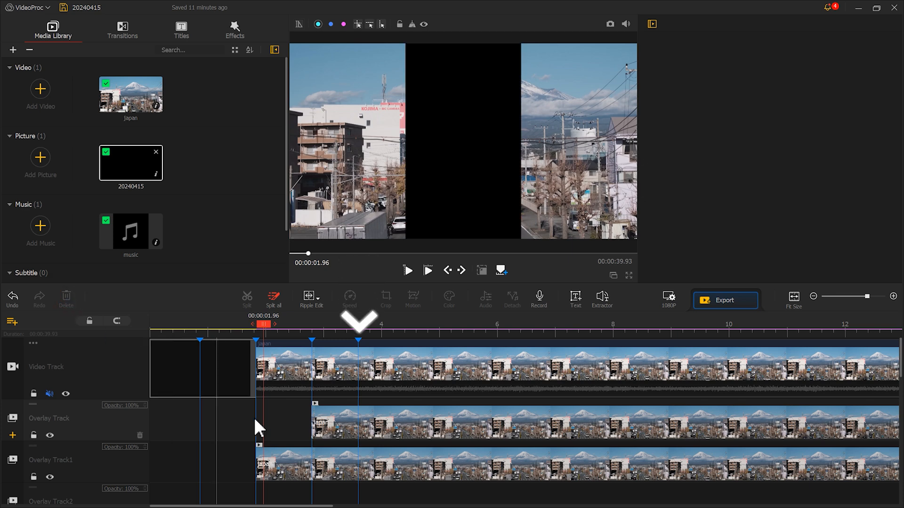
Split the Overlay Track1 clip at the fourth marker, 3.60 s, delete the part before it, and preview the panel timing
click(360, 468)
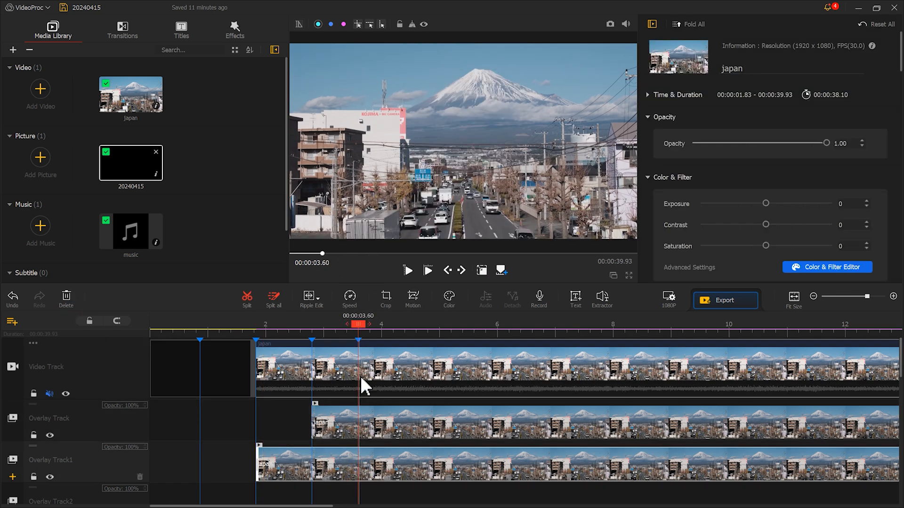
click(249, 299)
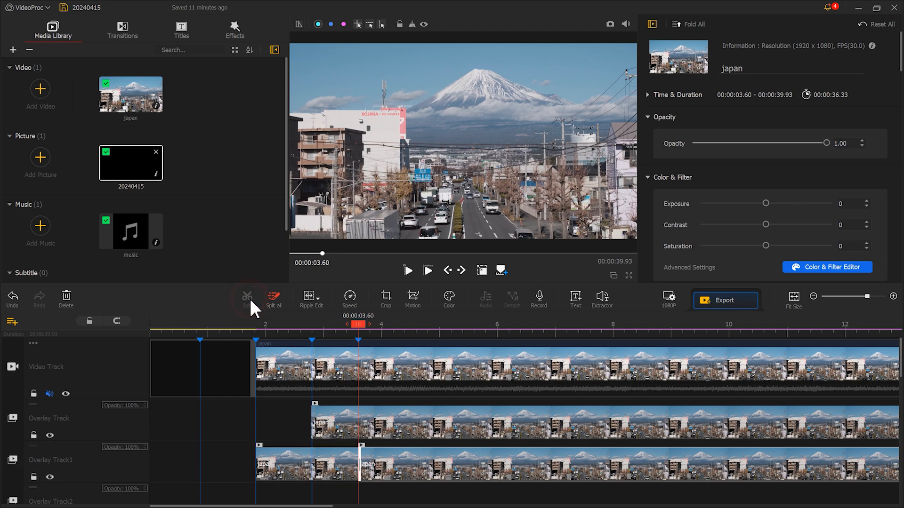
click(269, 465)
click(69, 298)
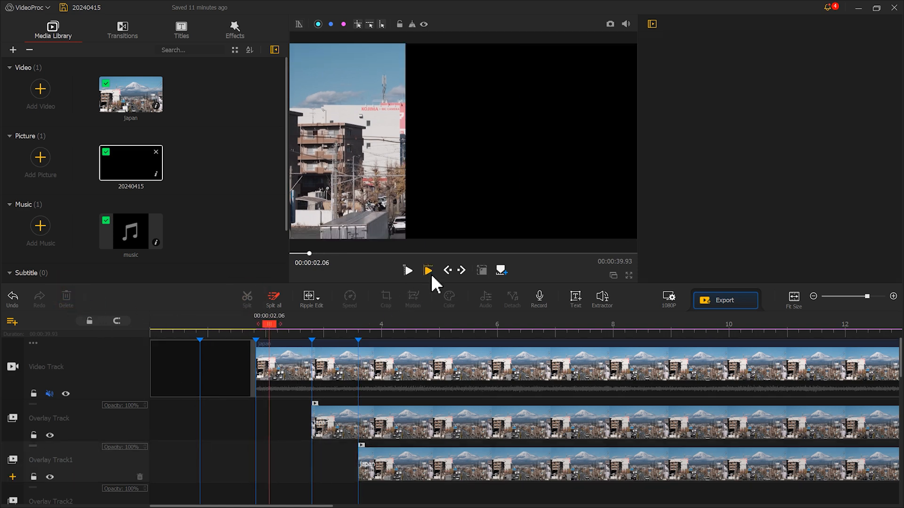
click(430, 272)
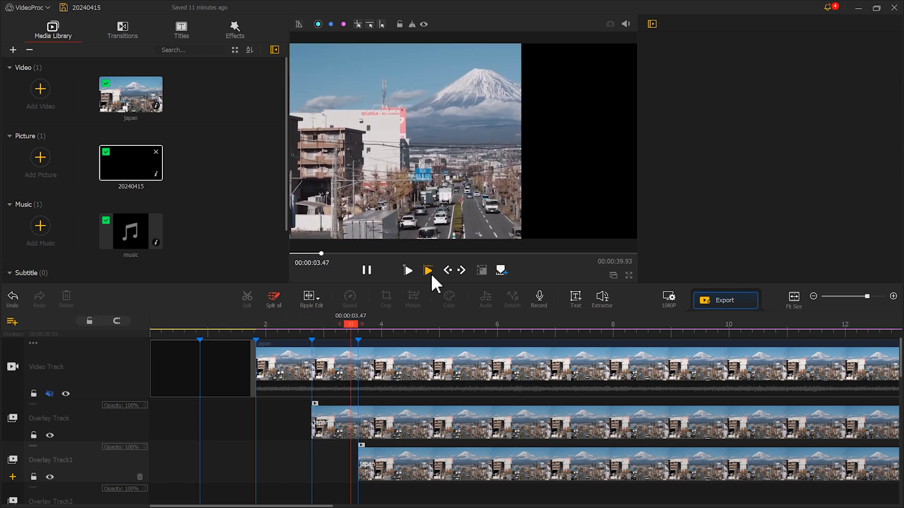
click(365, 272)
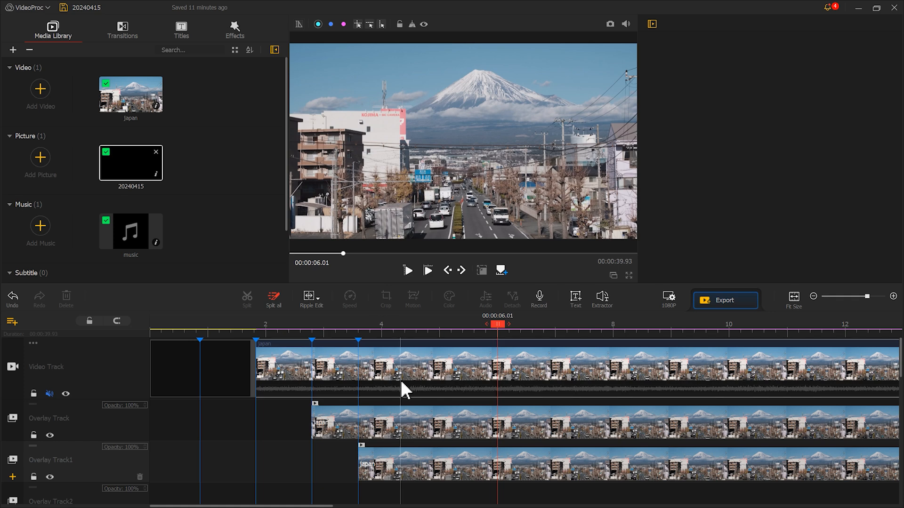
Place the black 20240415 picture at the start of Overlay Track2, extend it to 8.76 s, and fit it to the screen height
scroll(401, 386, down, 2)
drag(125, 187, 168, 487)
drag(439, 479, 656, 481)
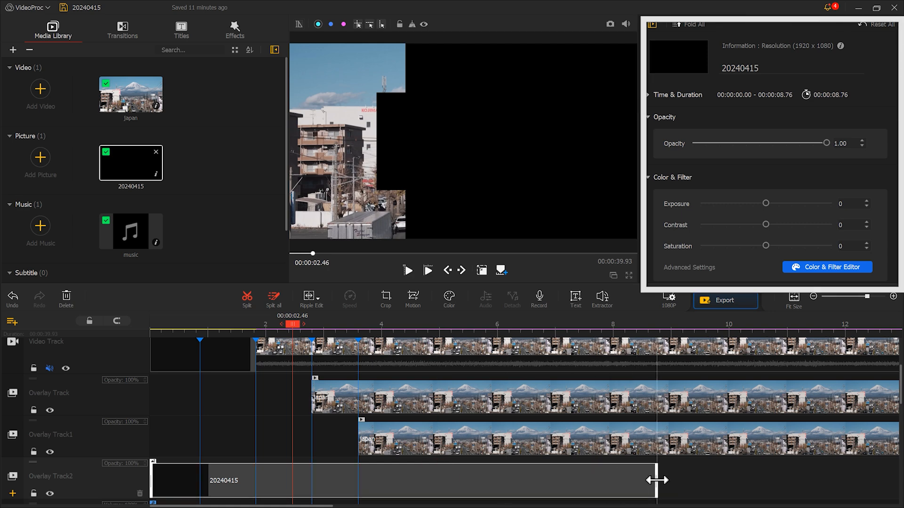
drag(900, 91, 897, 178)
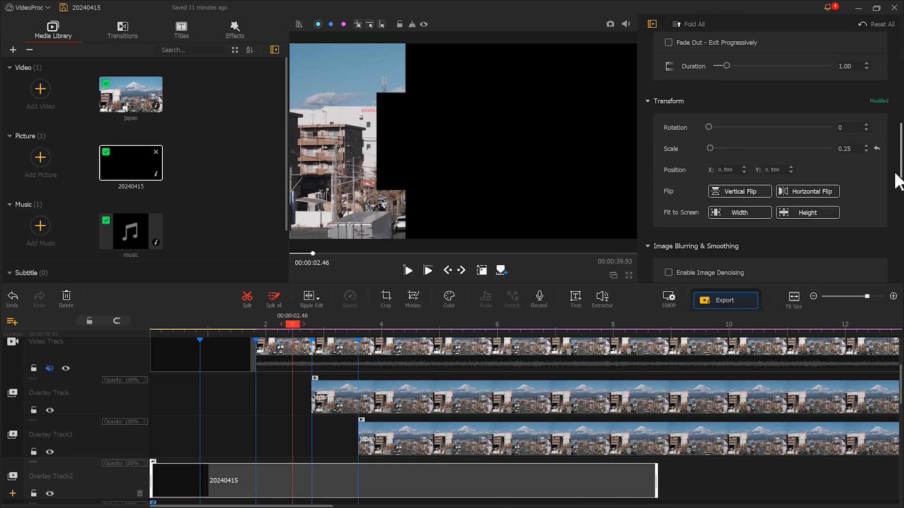
click(778, 212)
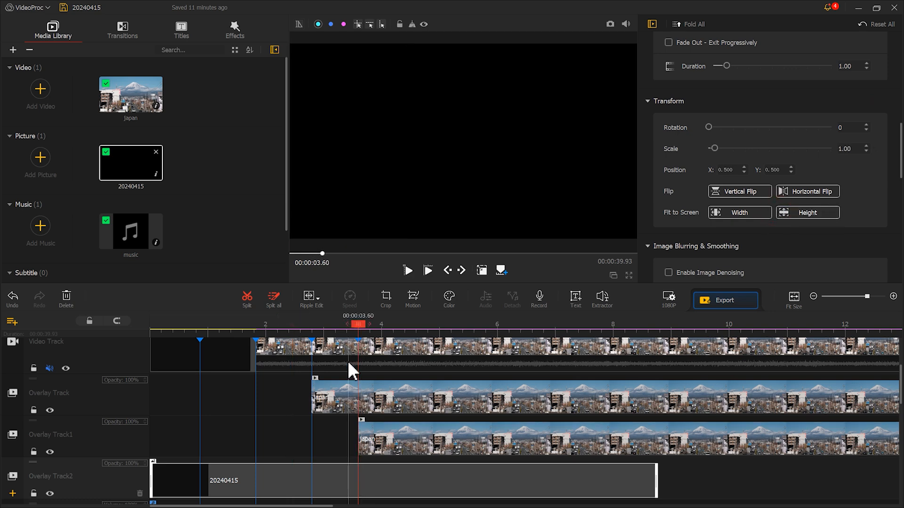
Add a clip marker at 4.53 s to the black picture on Overlay Track2
drag(359, 324, 402, 323)
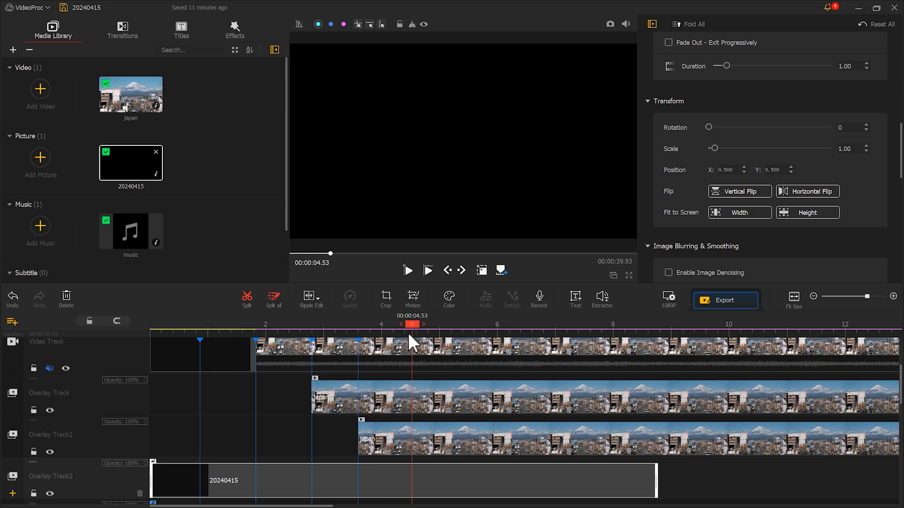
right_click(413, 477)
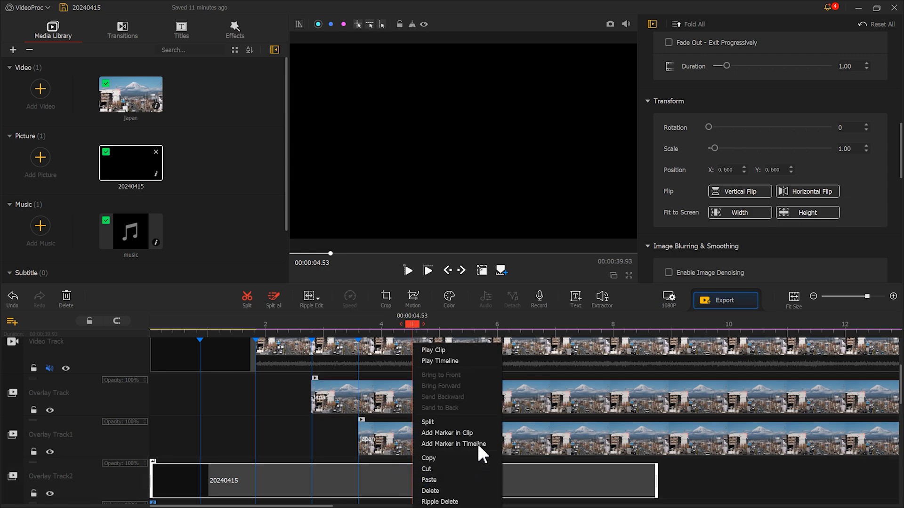
click(473, 434)
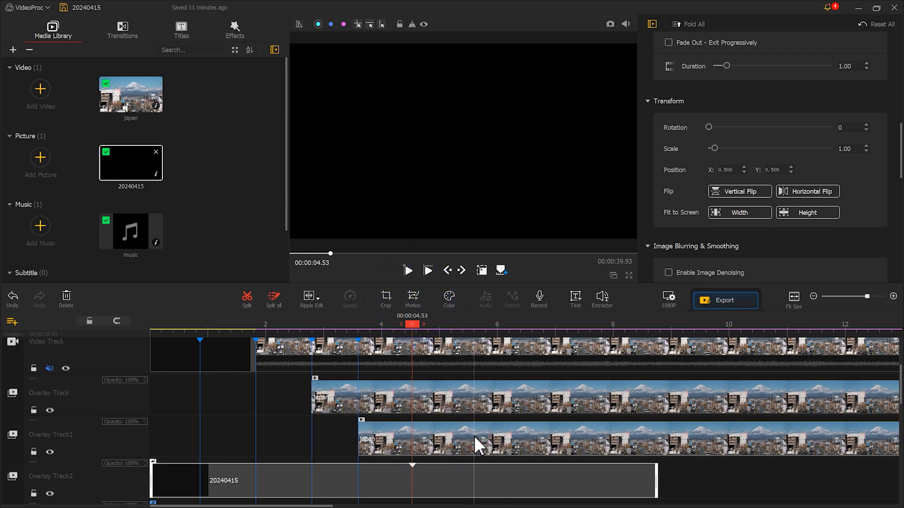
Add a motion keyframe at the black clip's start, enlarging its frame to 1920x1080 and shifting it down to (960,-416)
click(413, 301)
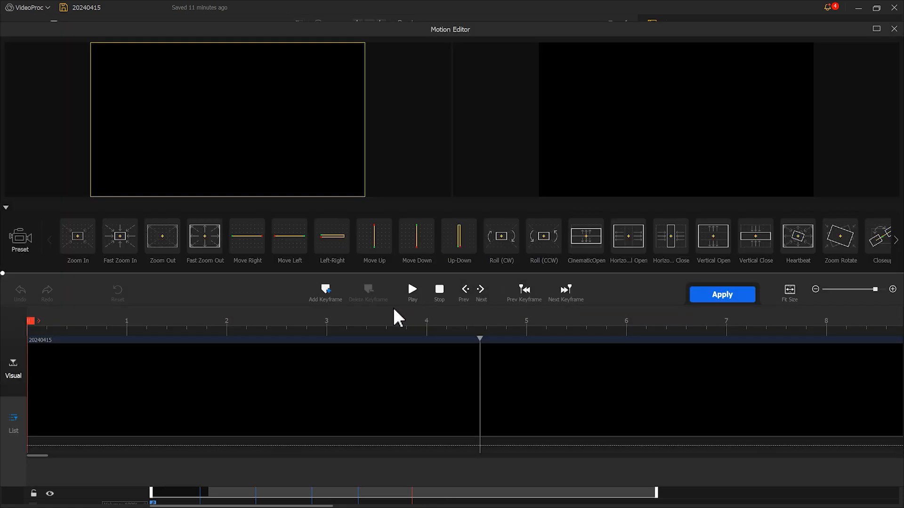
click(326, 292)
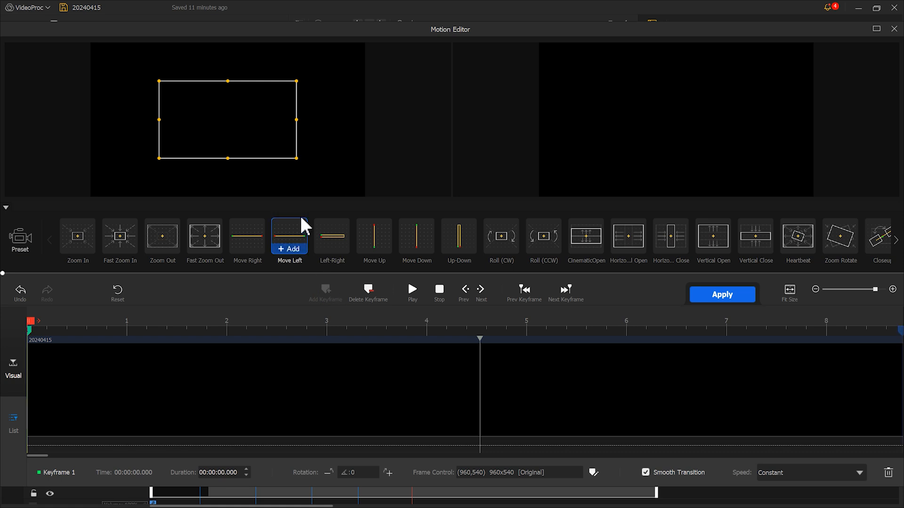
drag(284, 151, 357, 184)
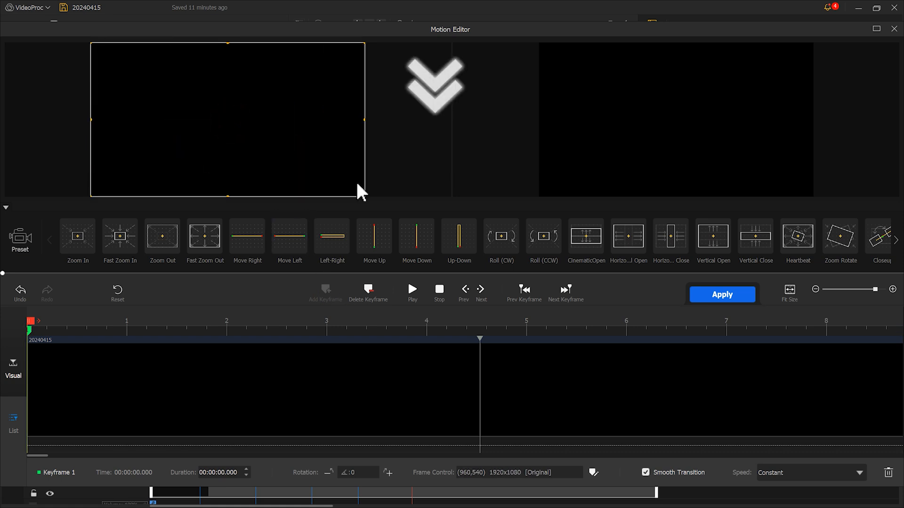
drag(290, 93, 309, 207)
drag(307, 170, 292, 197)
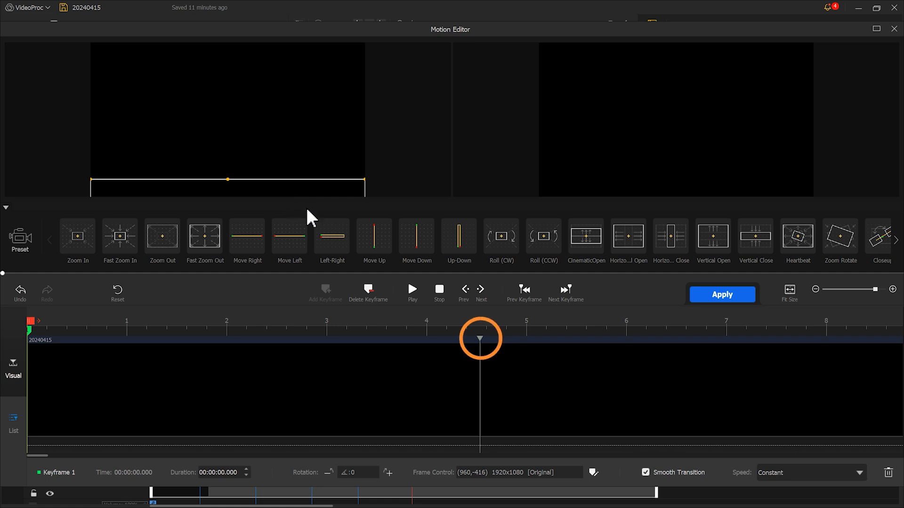
Add motion keyframes at 4.52 s and 5.56 s, moving the latter's frame to (960,-540) with its speed set to Speed Down
click(481, 342)
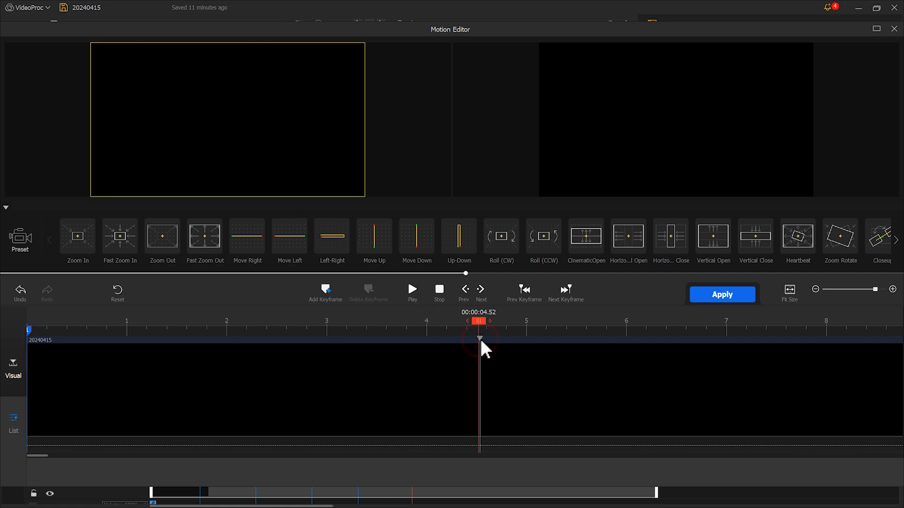
click(326, 292)
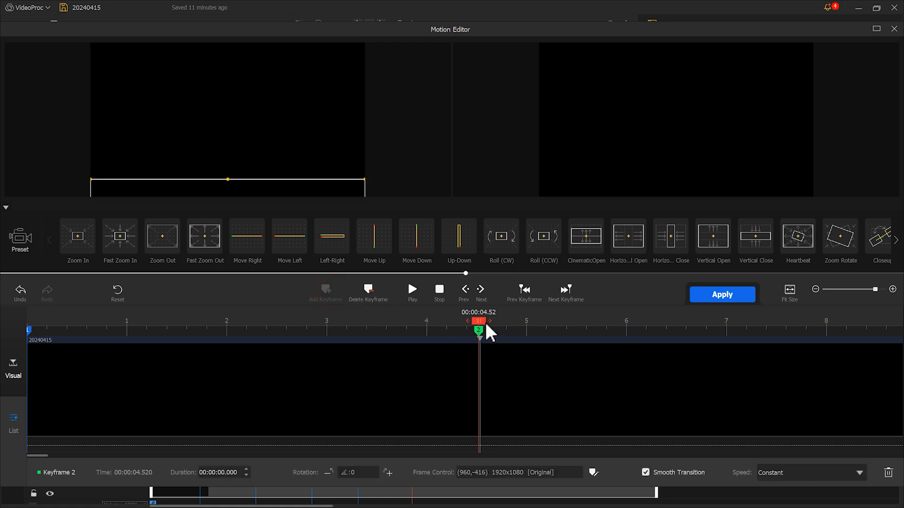
drag(483, 323, 620, 323)
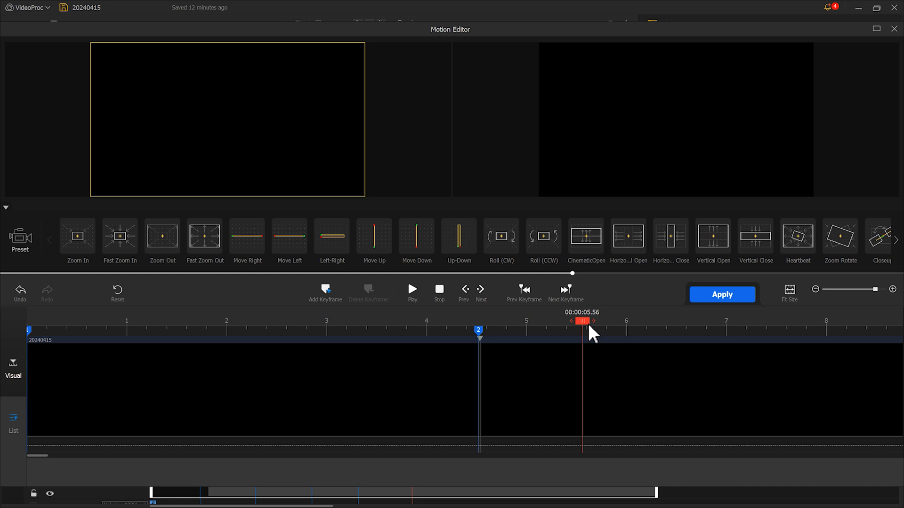
click(333, 290)
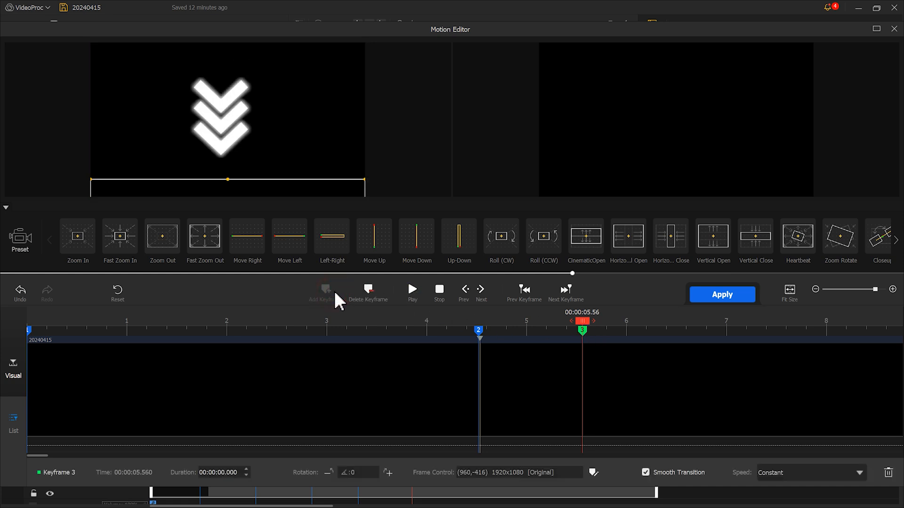
drag(312, 190, 313, 206)
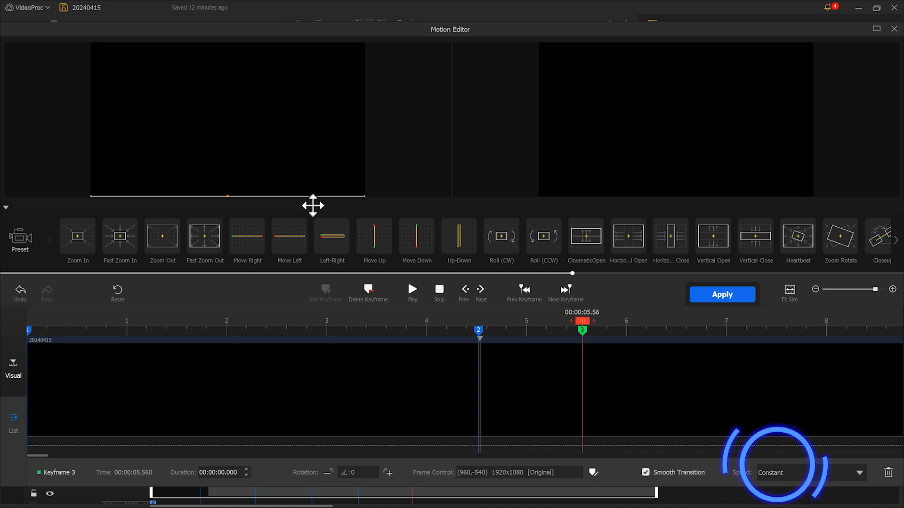
click(837, 483)
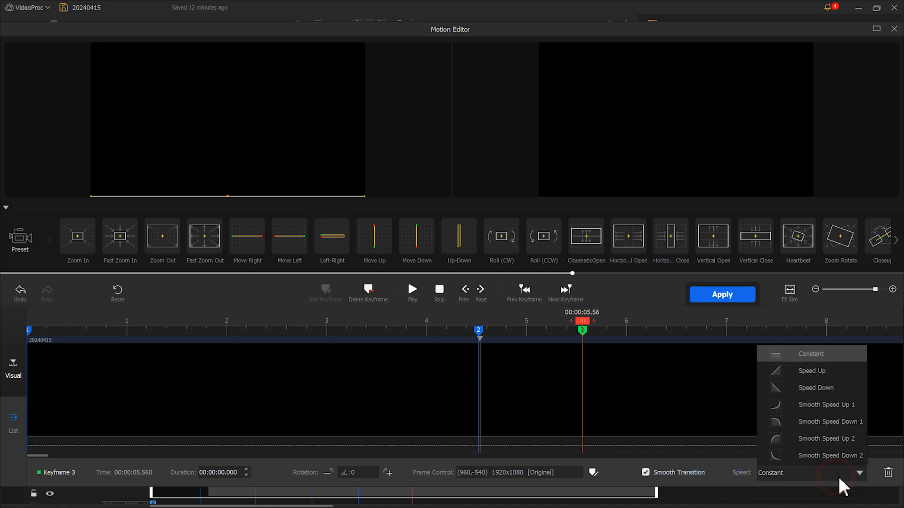
click(827, 392)
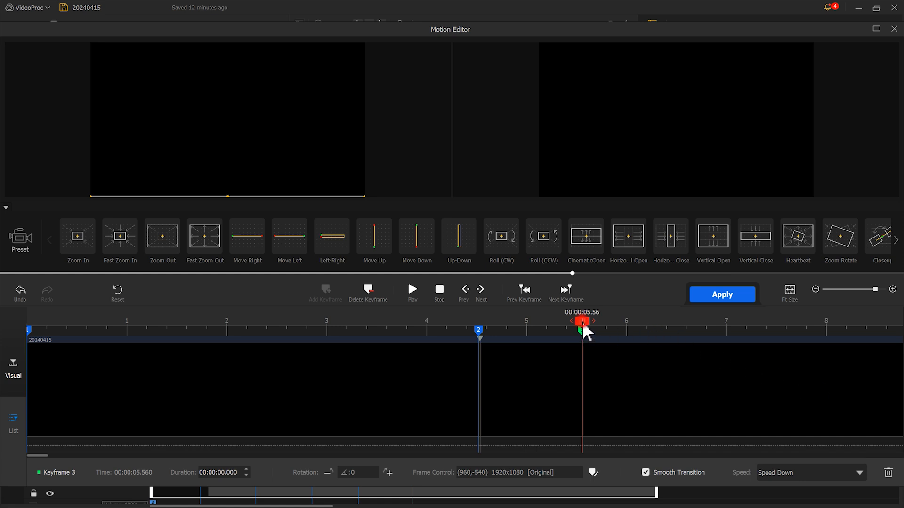
Add a fourth motion keyframe at 8.32 s and apply the motion to the black clip
drag(583, 324, 859, 323)
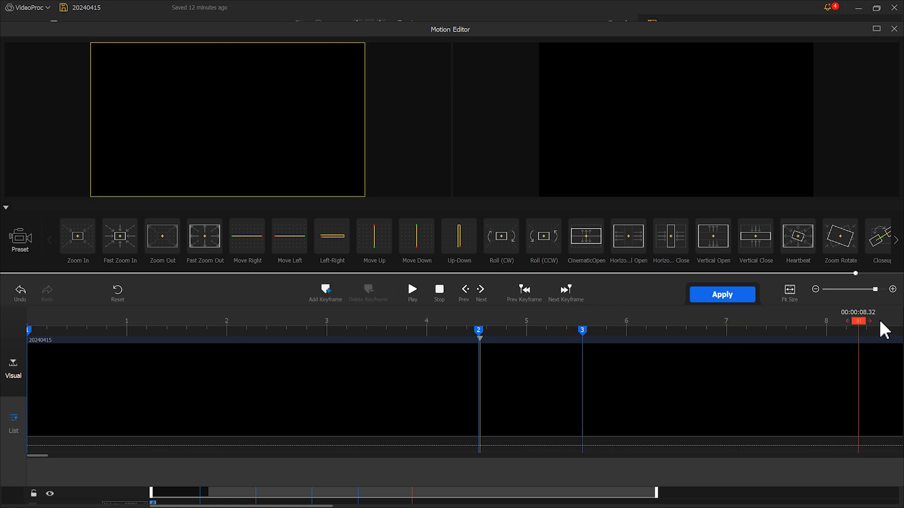
click(326, 291)
click(701, 296)
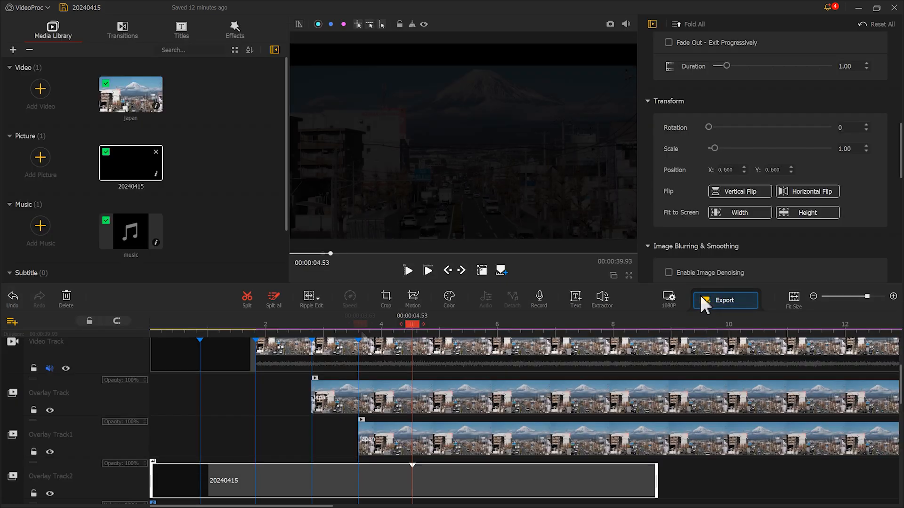
Duplicate the black clip on Overlay Track2 and align the copy with the start of the timeline
right_click(358, 483)
click(370, 459)
right_click(370, 470)
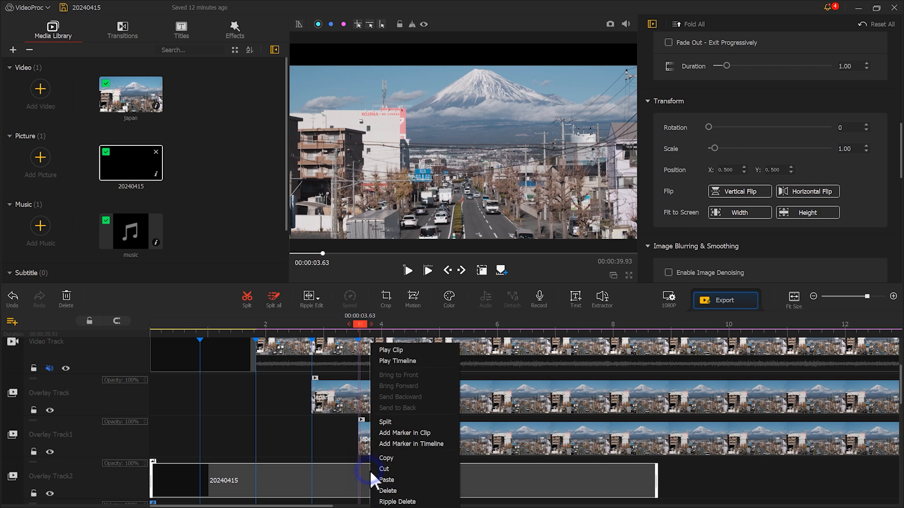
click(375, 480)
drag(392, 488, 172, 480)
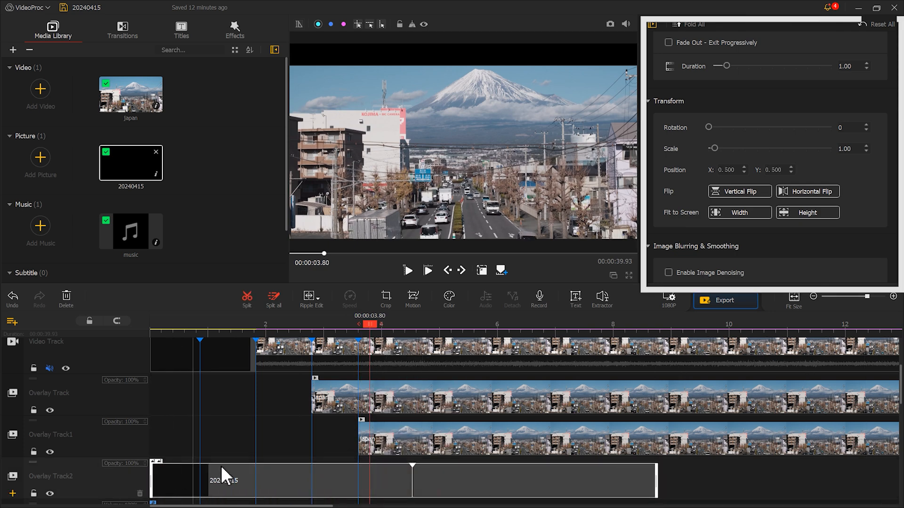
Flip the duplicated black clip vertically and preview the letterbox bars opening
click(730, 191)
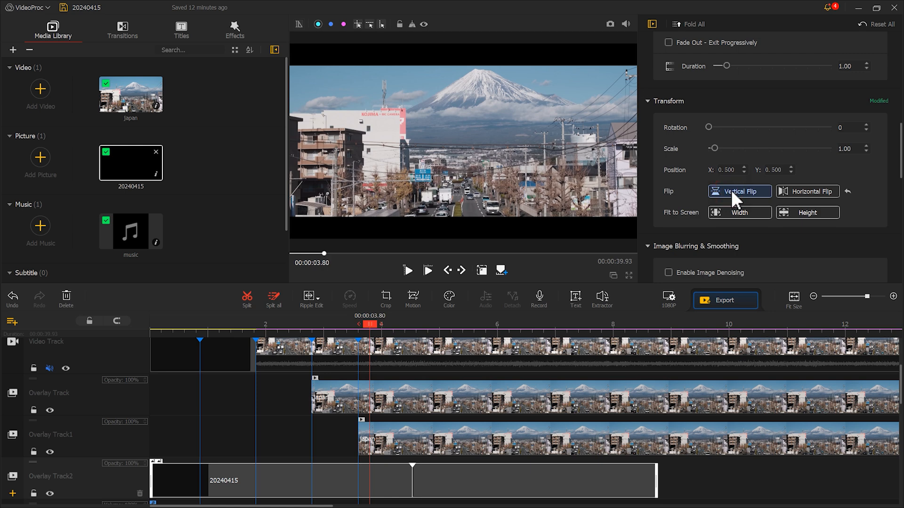
click(428, 271)
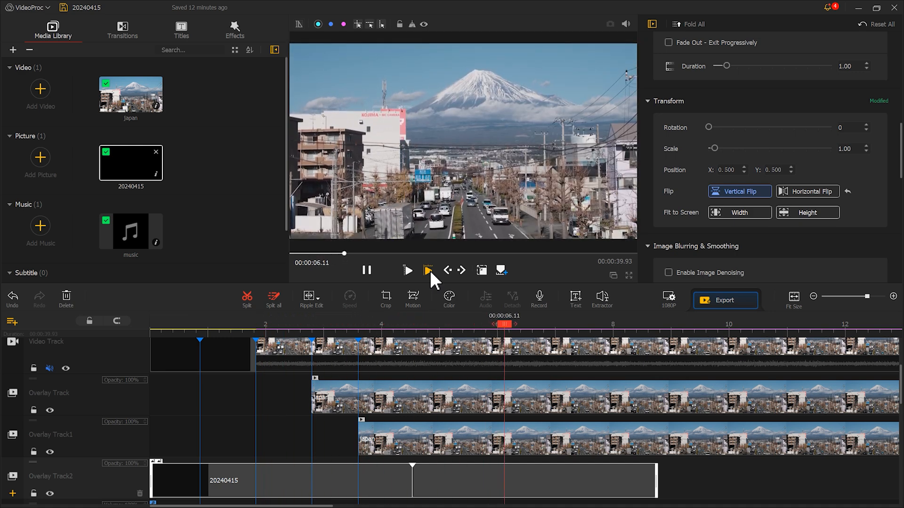
click(370, 270)
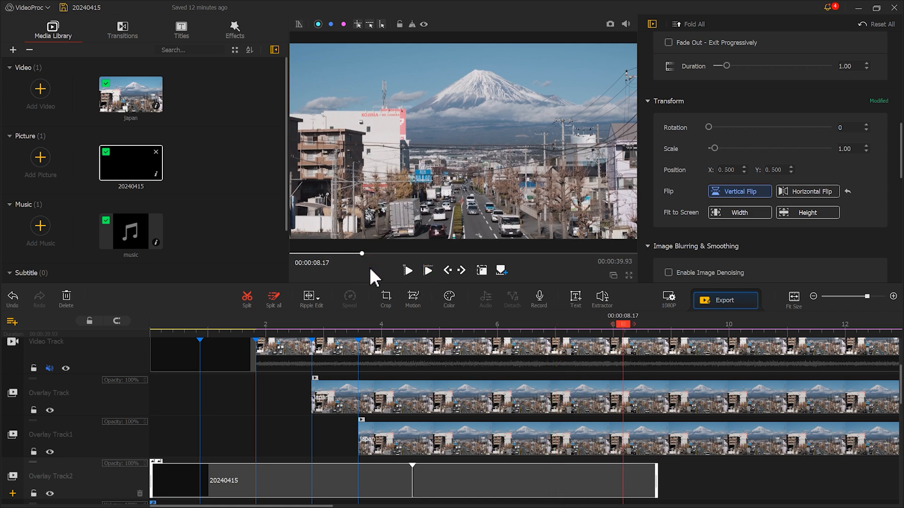
Add a text clip at the first marker, 0.86 s, and set its wording to JAPAN
drag(622, 326, 200, 329)
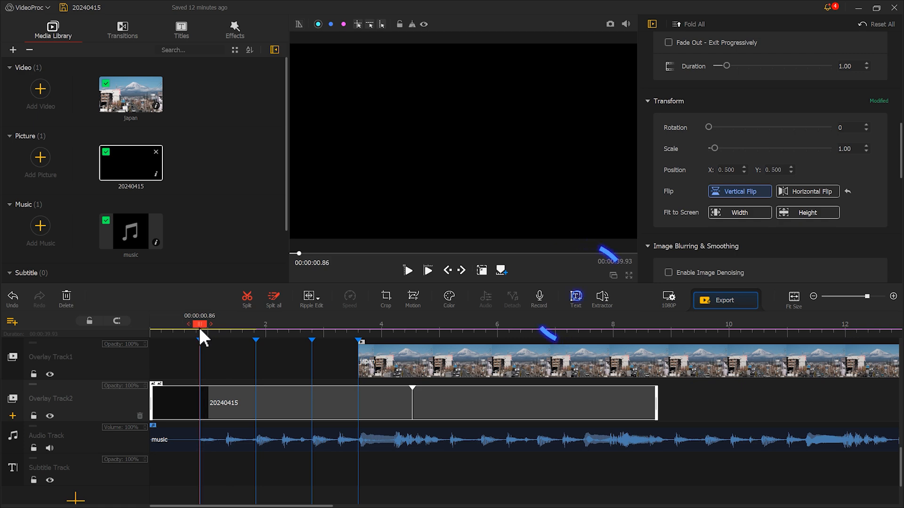
click(581, 302)
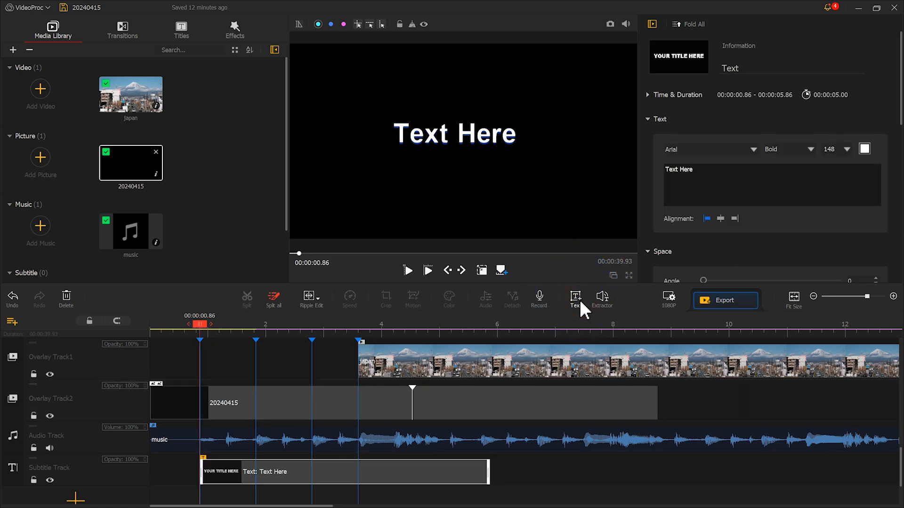
drag(696, 170, 663, 170)
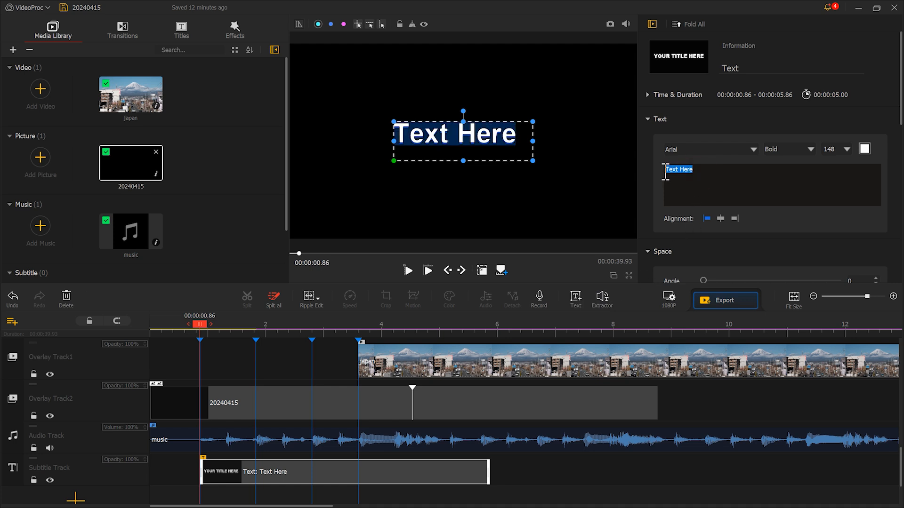
text(JAPAN)
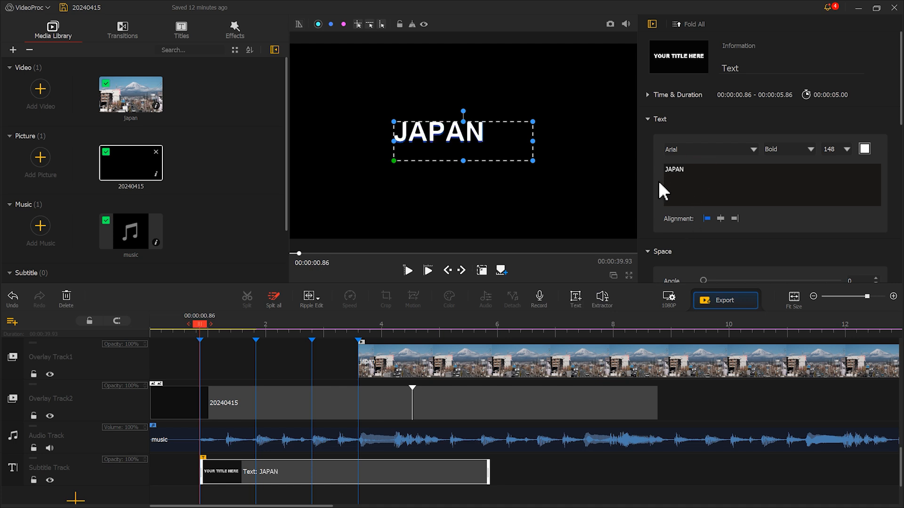
Set the JAPAN title's font to Bebas Neue and open its font style choices
click(727, 153)
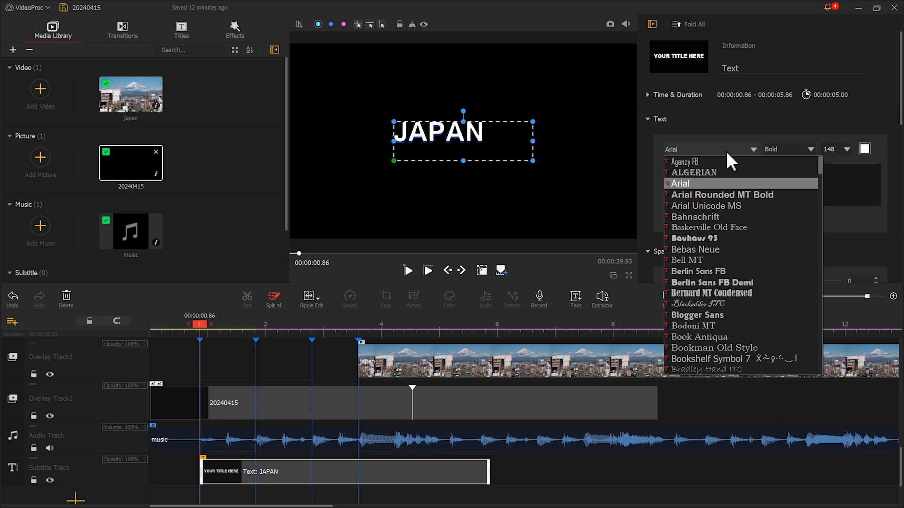
click(697, 250)
click(780, 150)
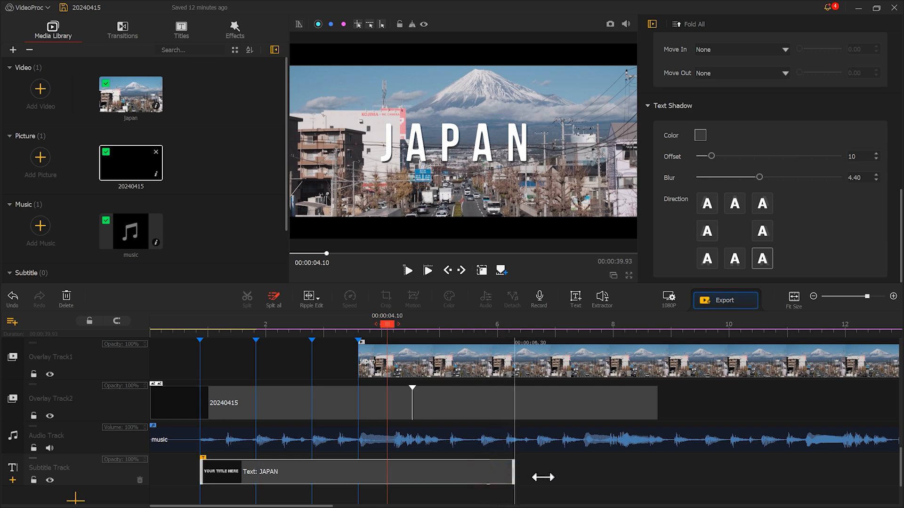
Extend the JAPAN text clip's end to about 7.23 s on the timeline
drag(543, 478, 564, 478)
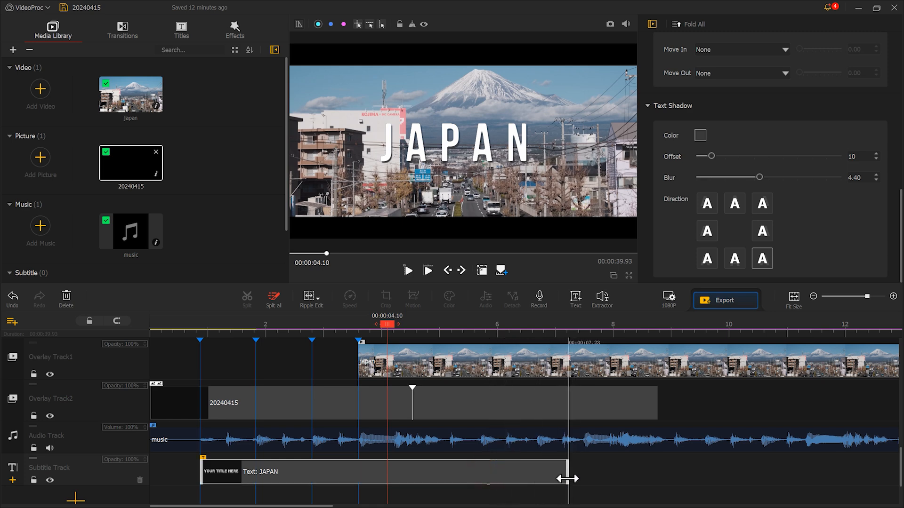
drag(568, 479, 569, 479)
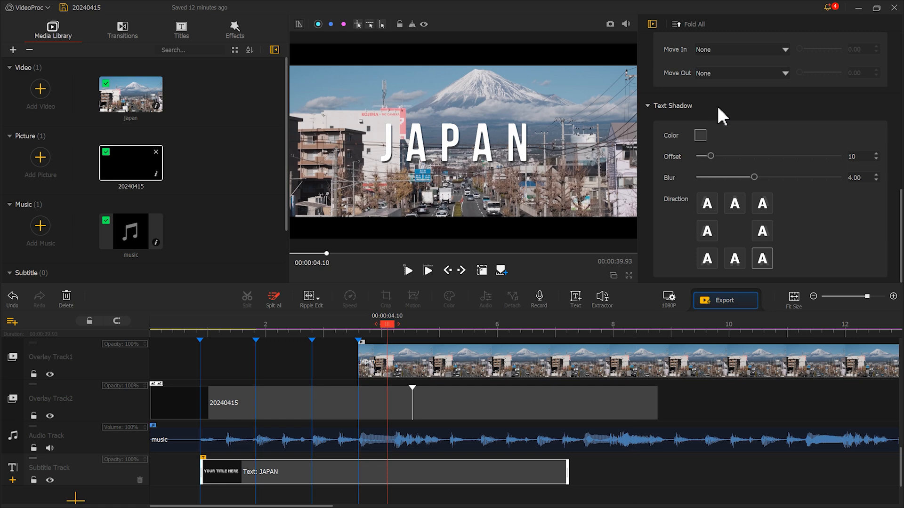
Set the JAPAN title's move-out animation to Fade Out and preview the title closing
click(734, 75)
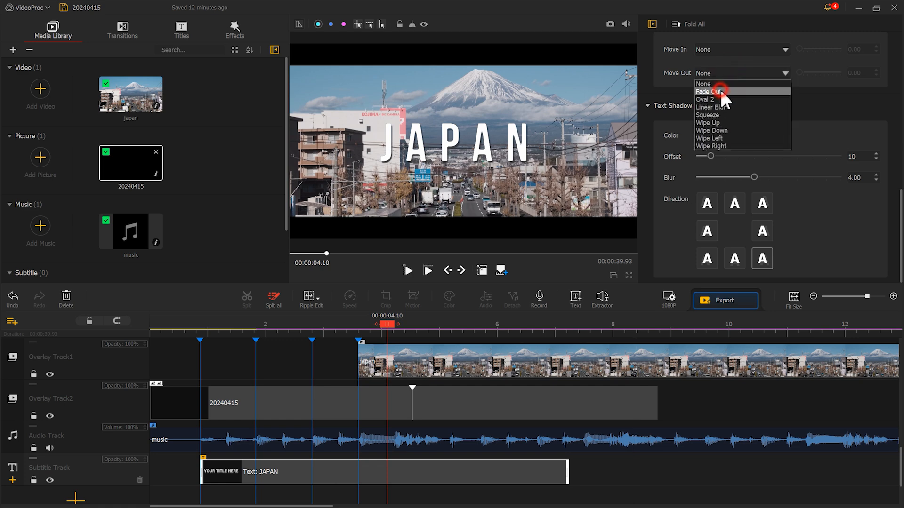
click(725, 91)
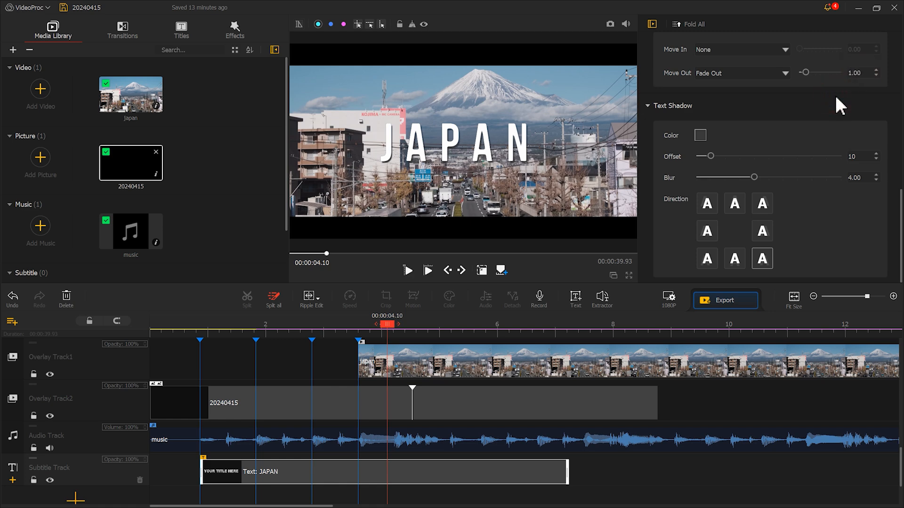
click(428, 270)
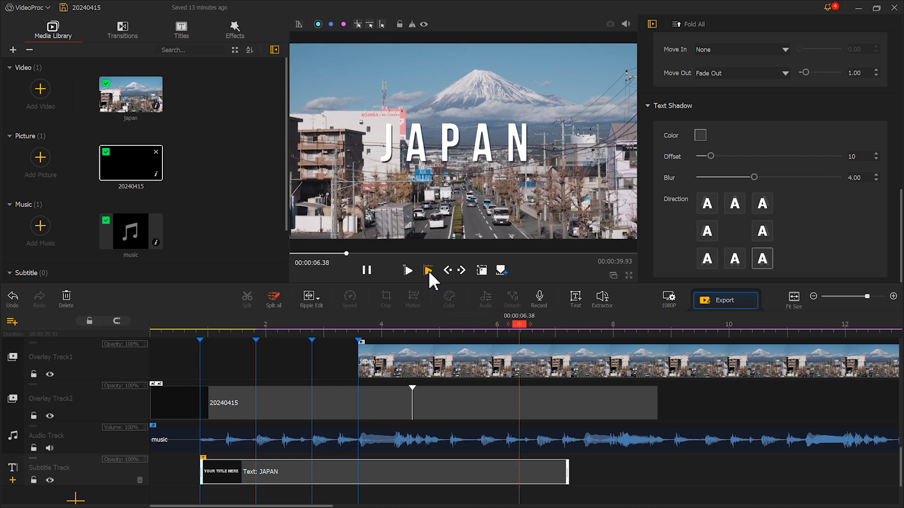
click(365, 270)
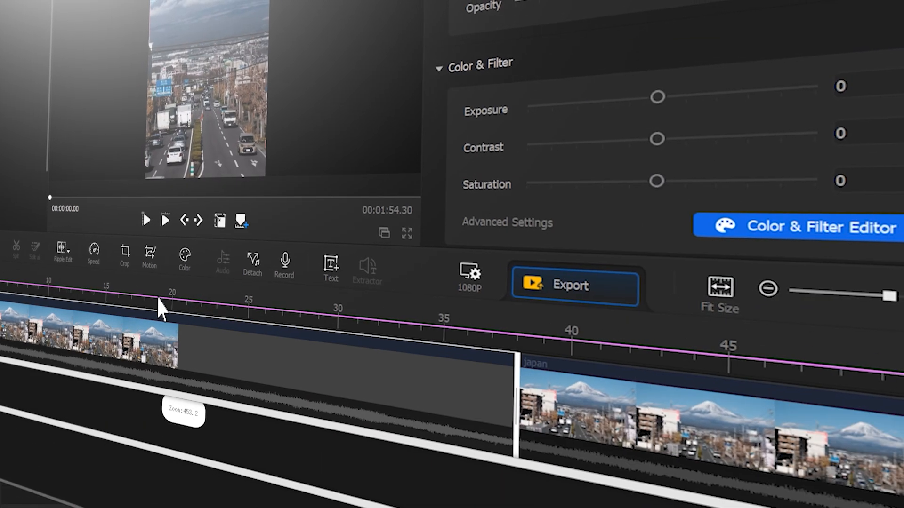
Rearrange the japan clip copies onto stacked tracks so they all start at the beginning of the timeline
drag(620, 419, 1, 400)
click(645, 406)
key(Delete)
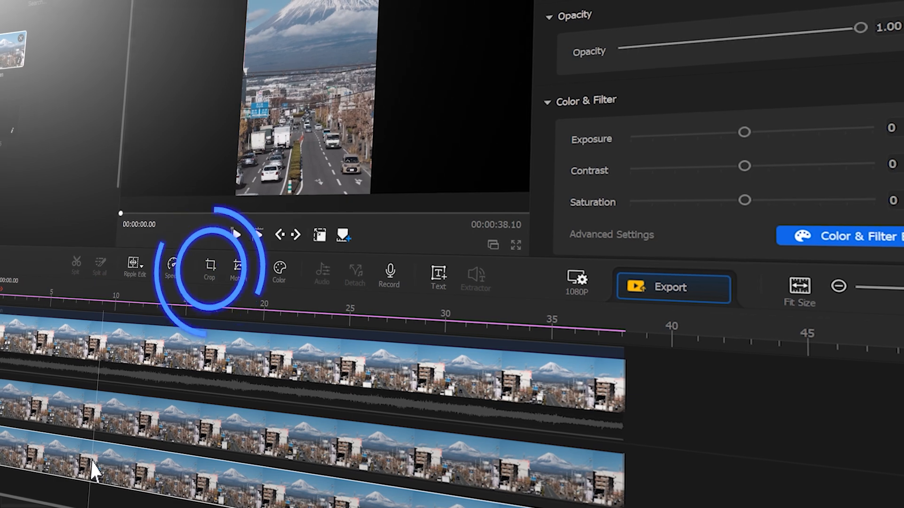
Open the crop editor for the lowest japan clip and move the crop area to the right side of the frame
click(217, 270)
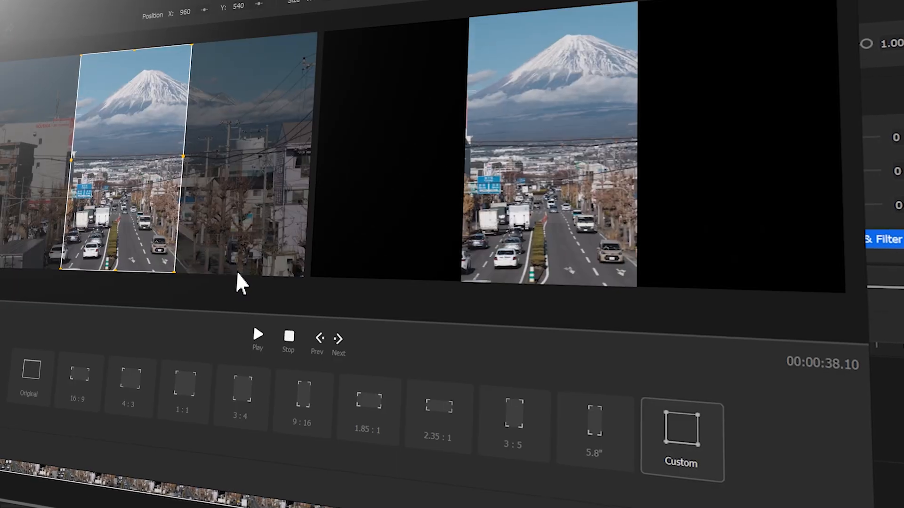
drag(163, 199, 414, 222)
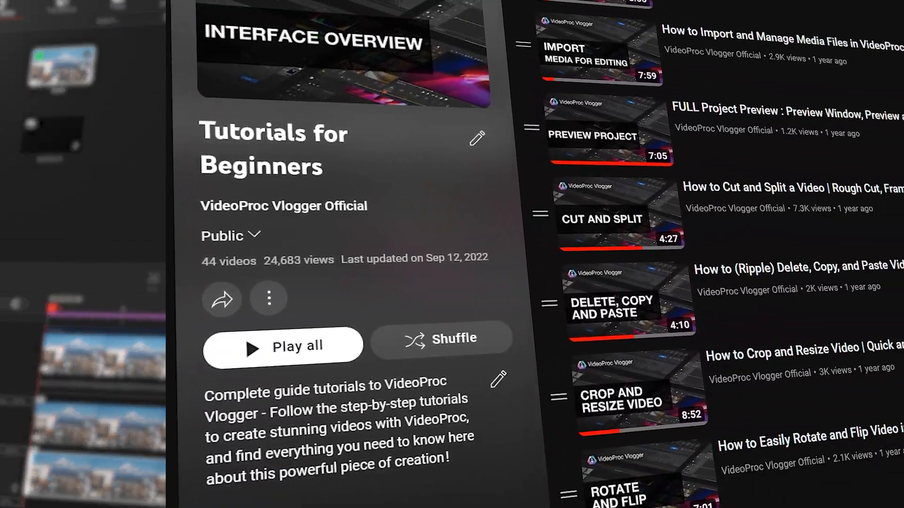
scroll(706, 254, down, 4)
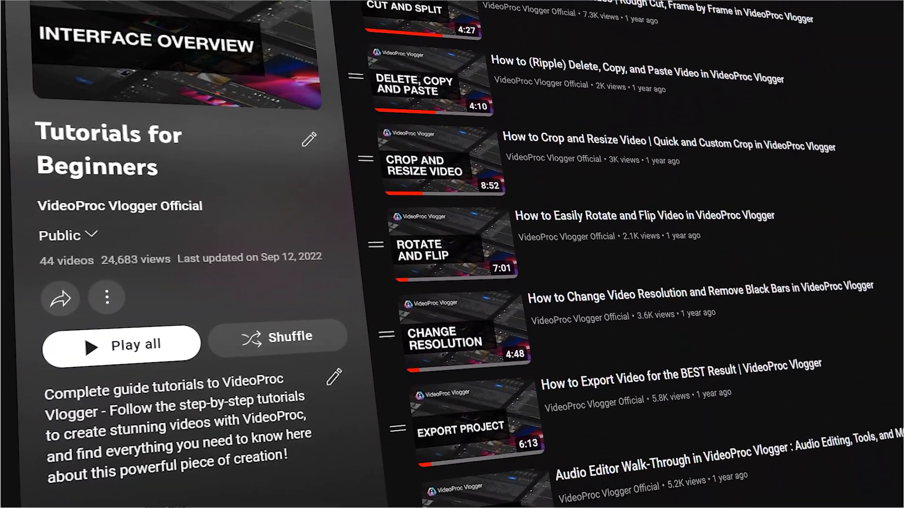